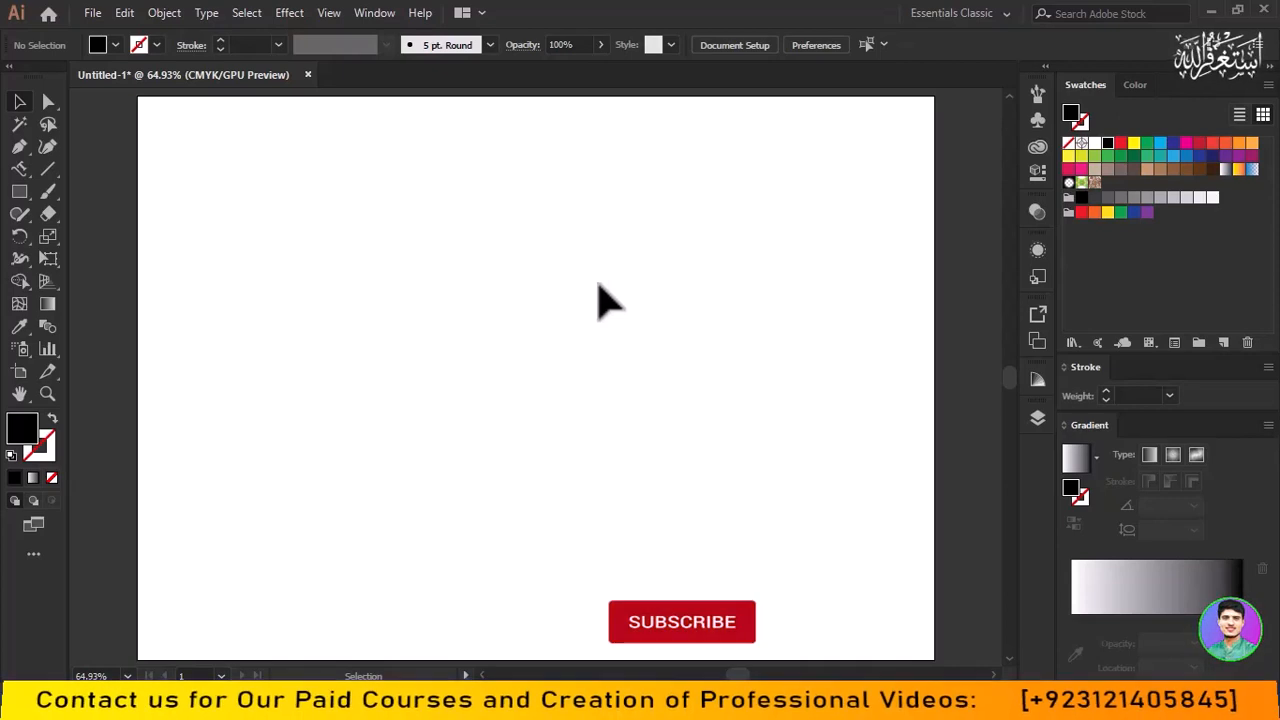
Draw a tall, narrow text area in the left part of the artboard with the Vertical Type Tool
click(15, 170)
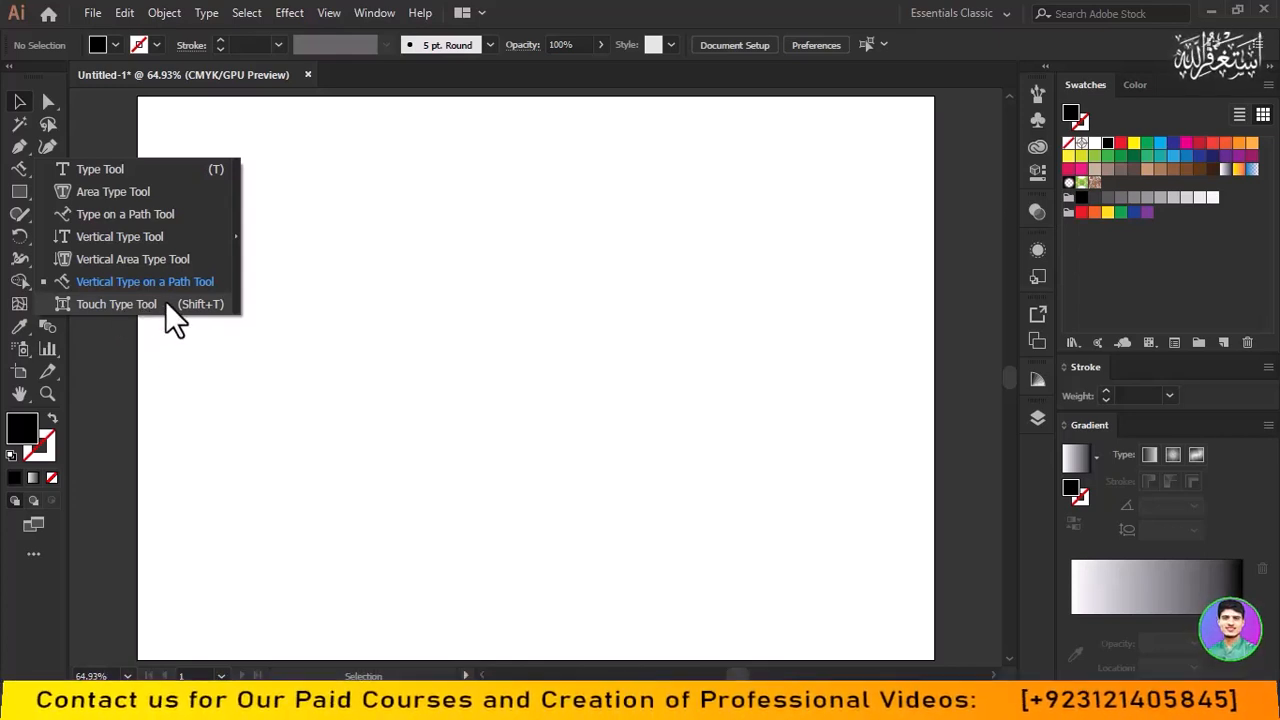
click(177, 236)
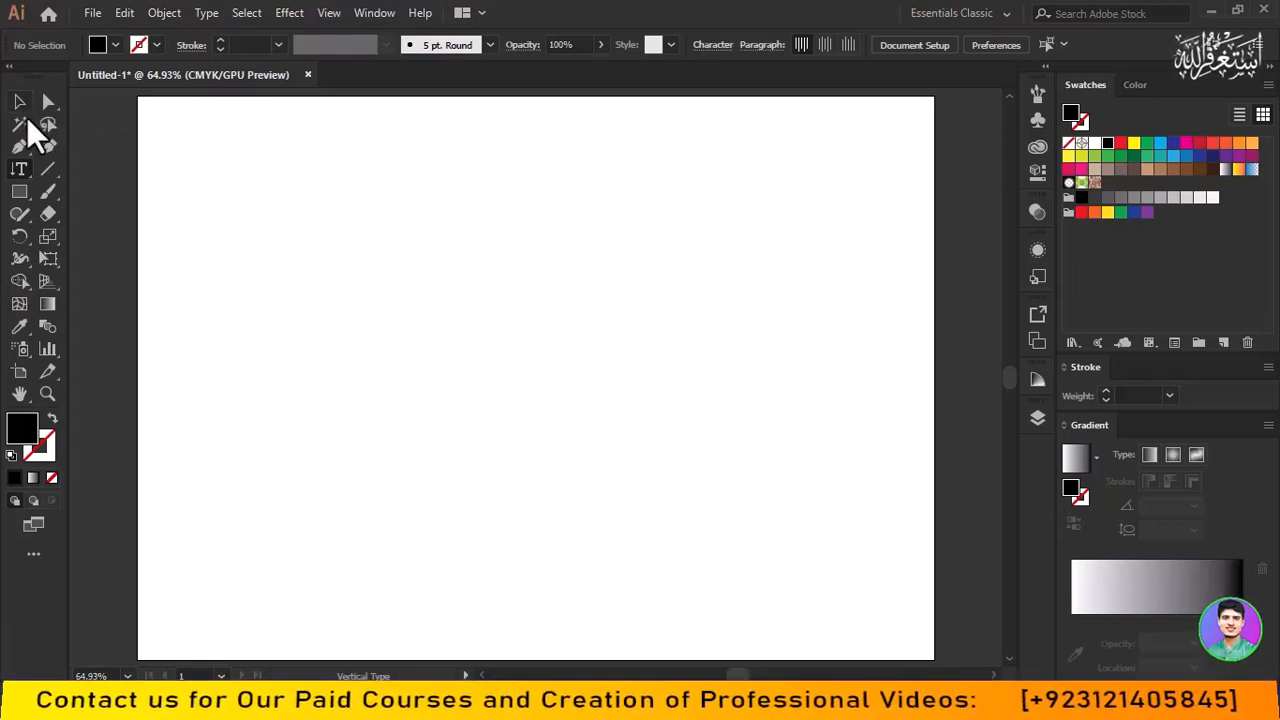
drag(280, 149, 313, 598)
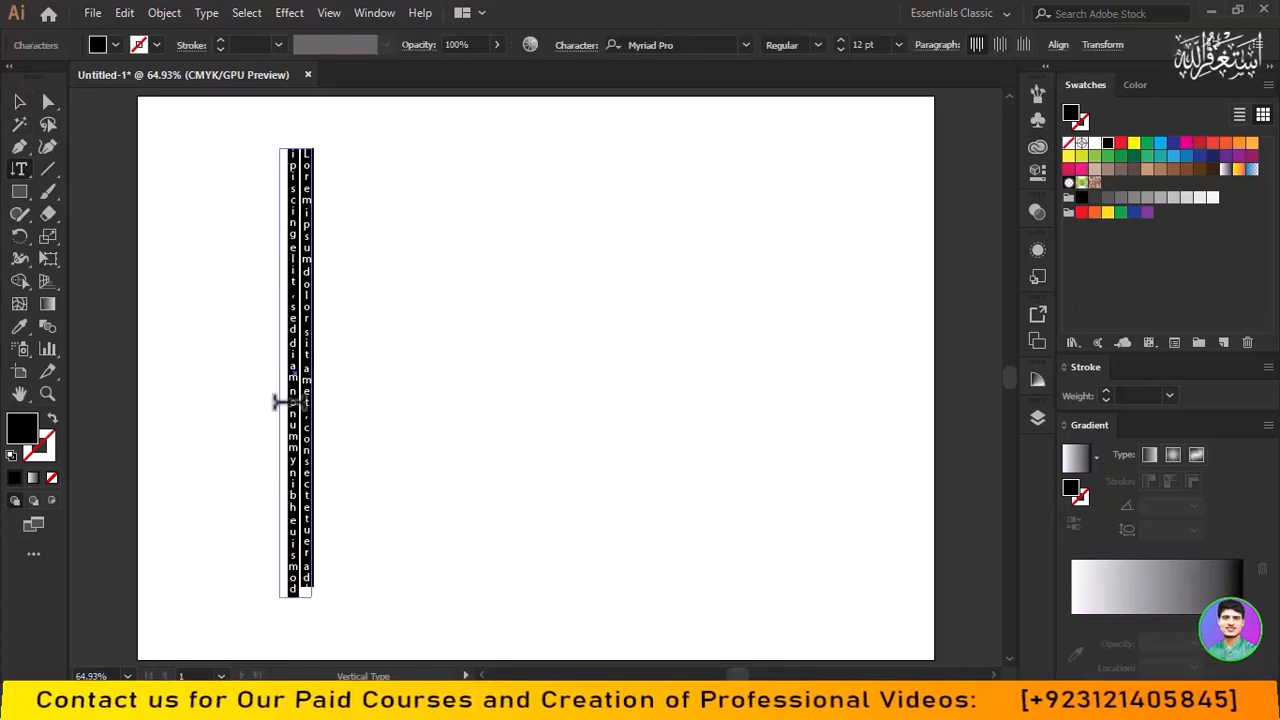
drag(279, 220, 763, 23)
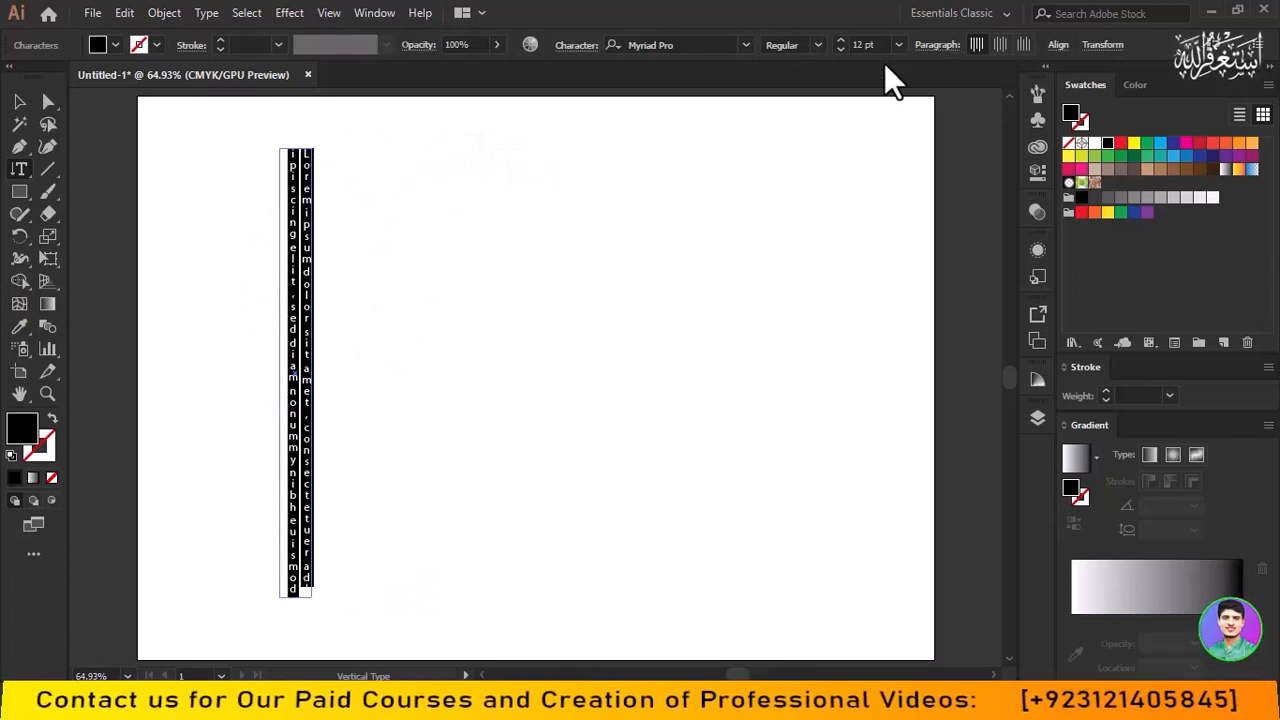
Set the font size of the placeholder text to 24 pt
click(840, 42)
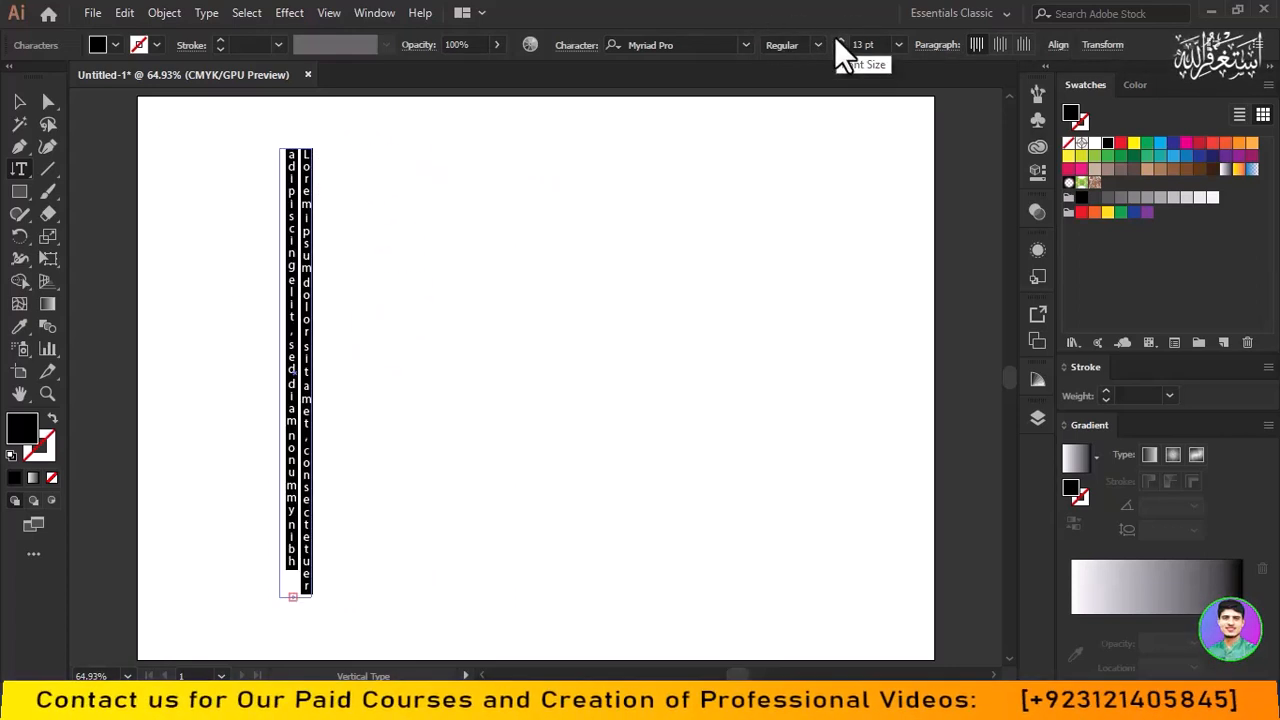
click(838, 41)
click(838, 41)
click(838, 41)
click(838, 41)
click(838, 41)
click(838, 41)
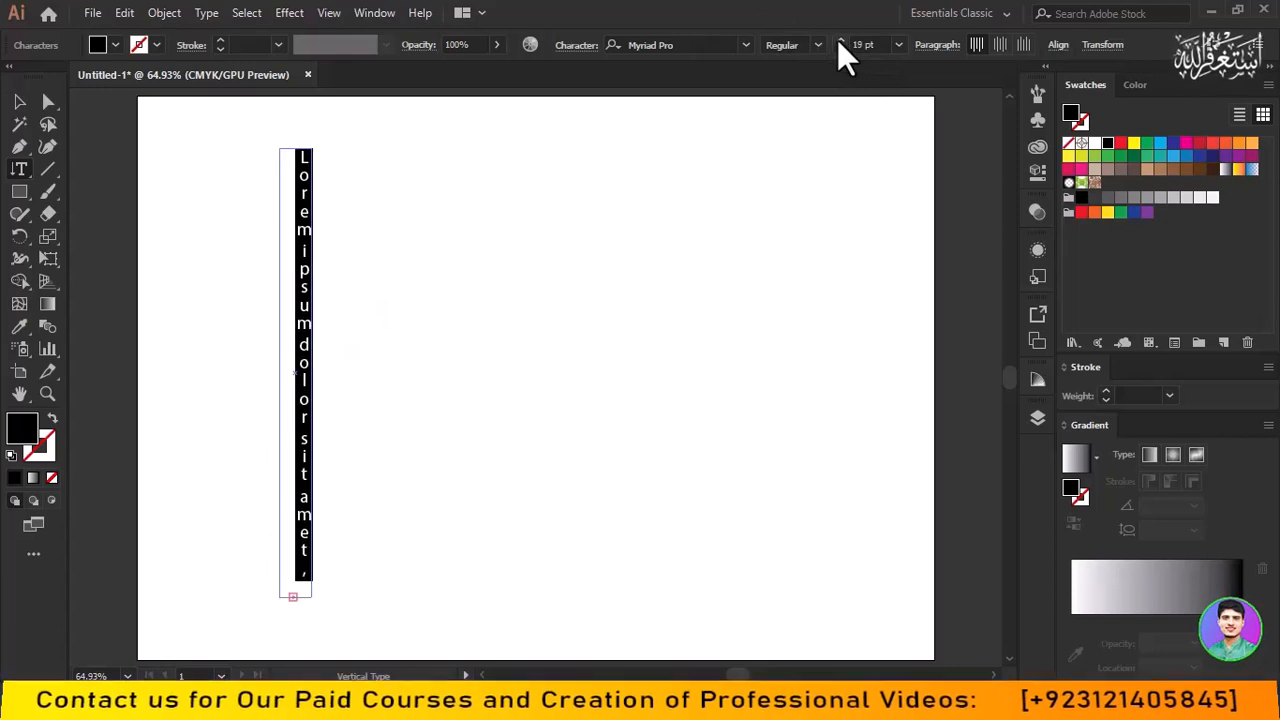
click(840, 42)
click(840, 42)
click(840, 42)
click(840, 42)
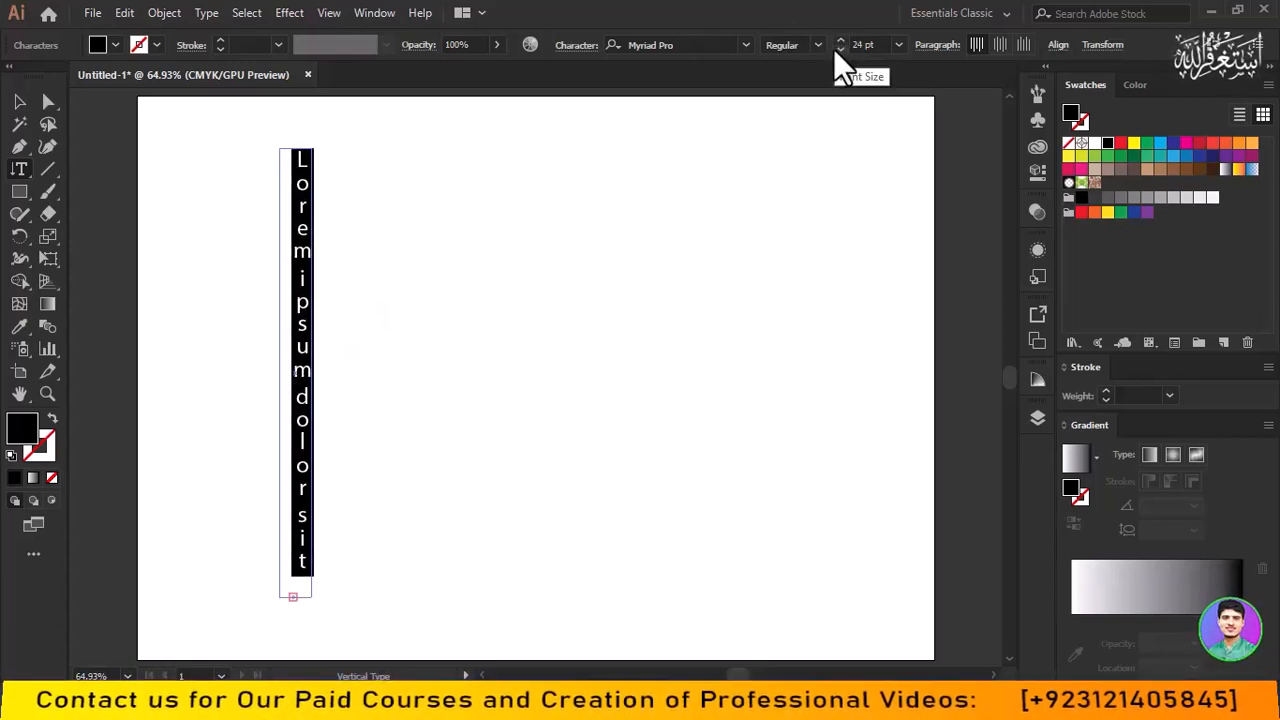
Replace the placeholder text with "Vertical Type Tool" and finish text editing
text(Ver)
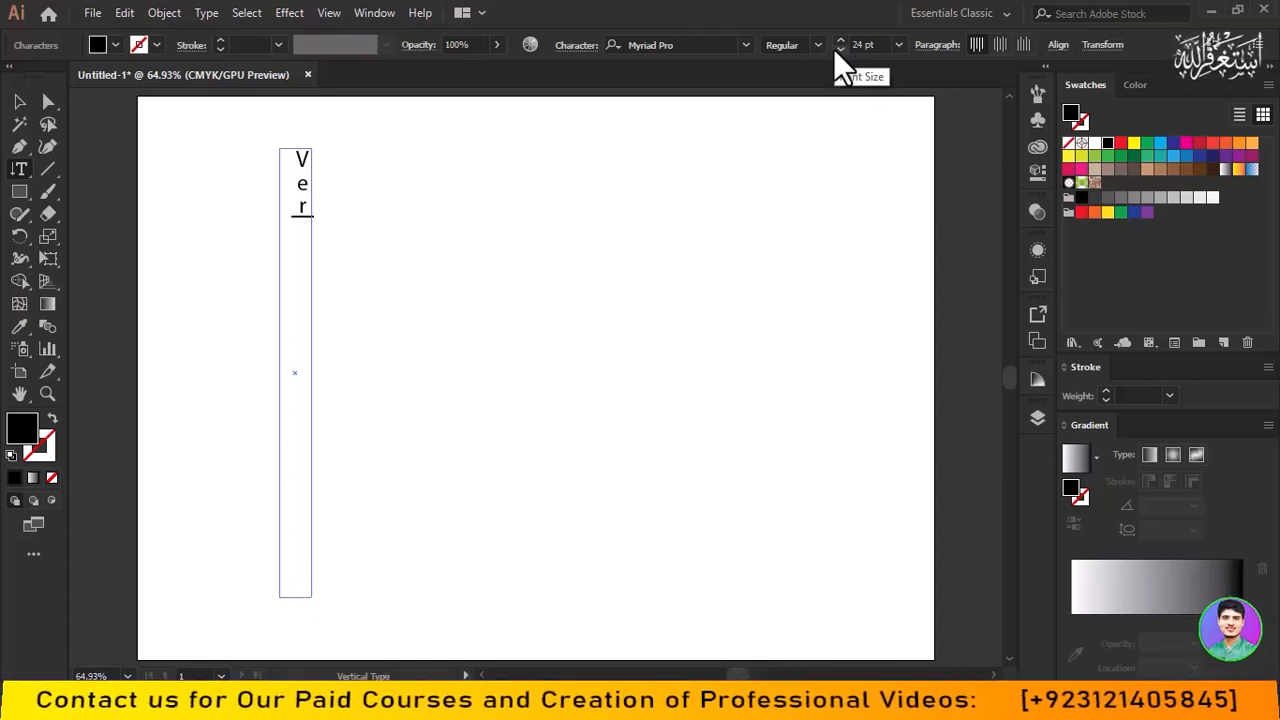
text(tical)
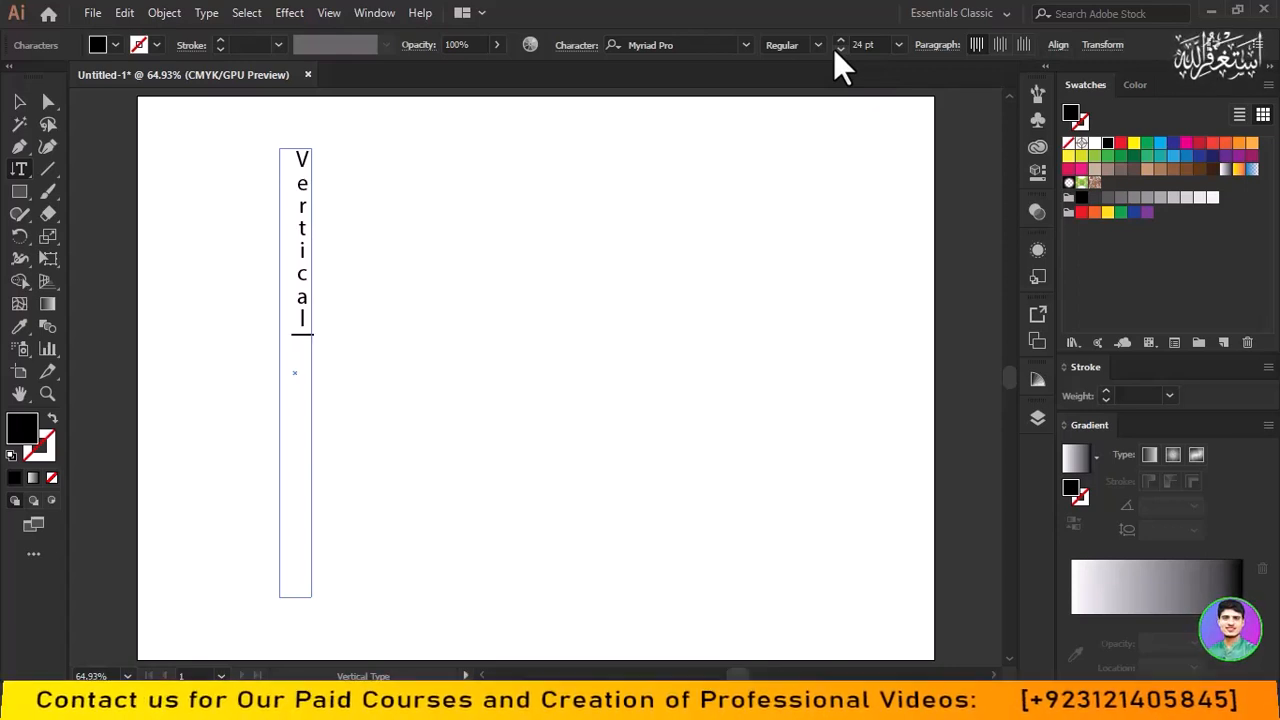
text(T)
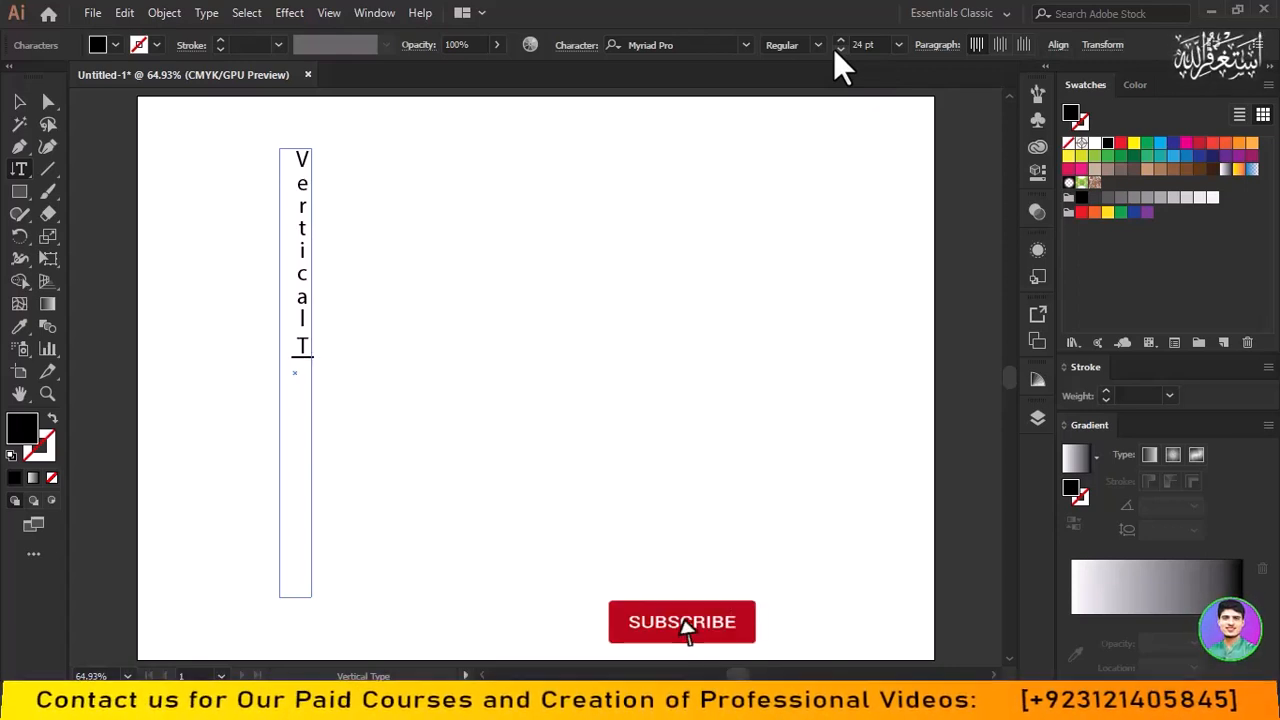
text(ype)
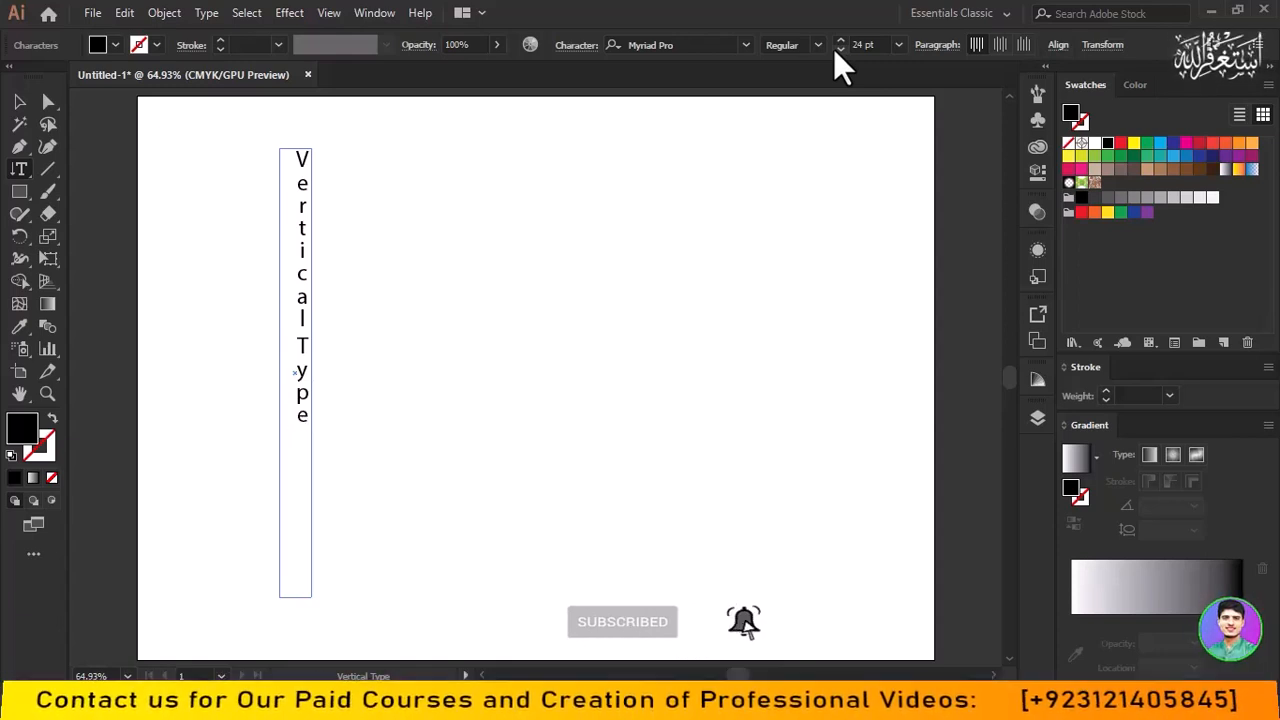
text(Tiol)
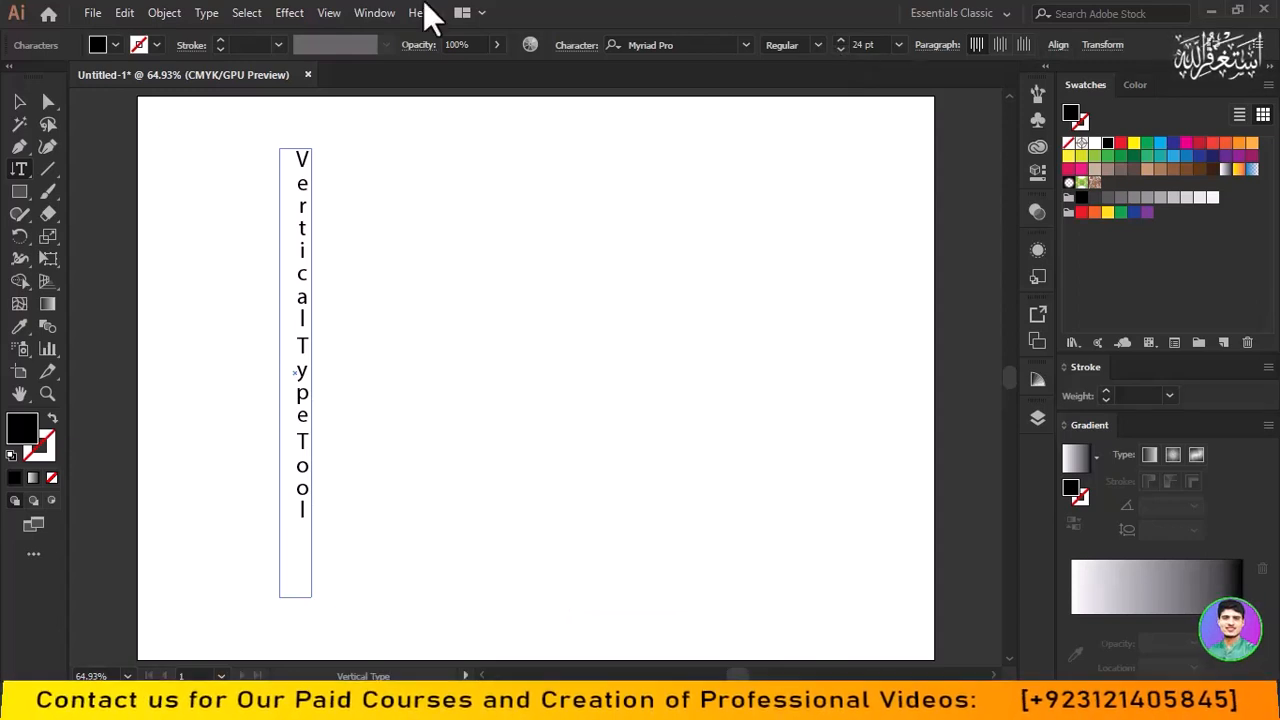
click(18, 102)
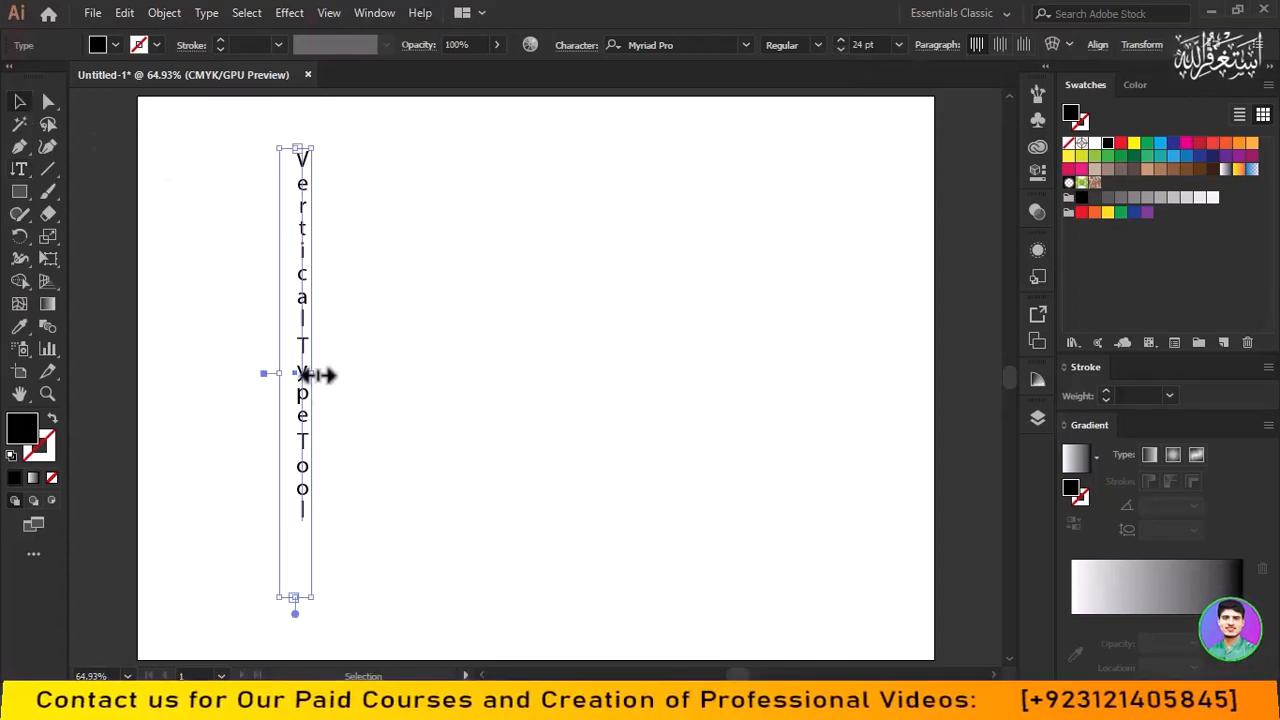
Select all of the "Vertical Type Tool" text and raise its font size to 29 pt
click(25, 172)
double_click(301, 259)
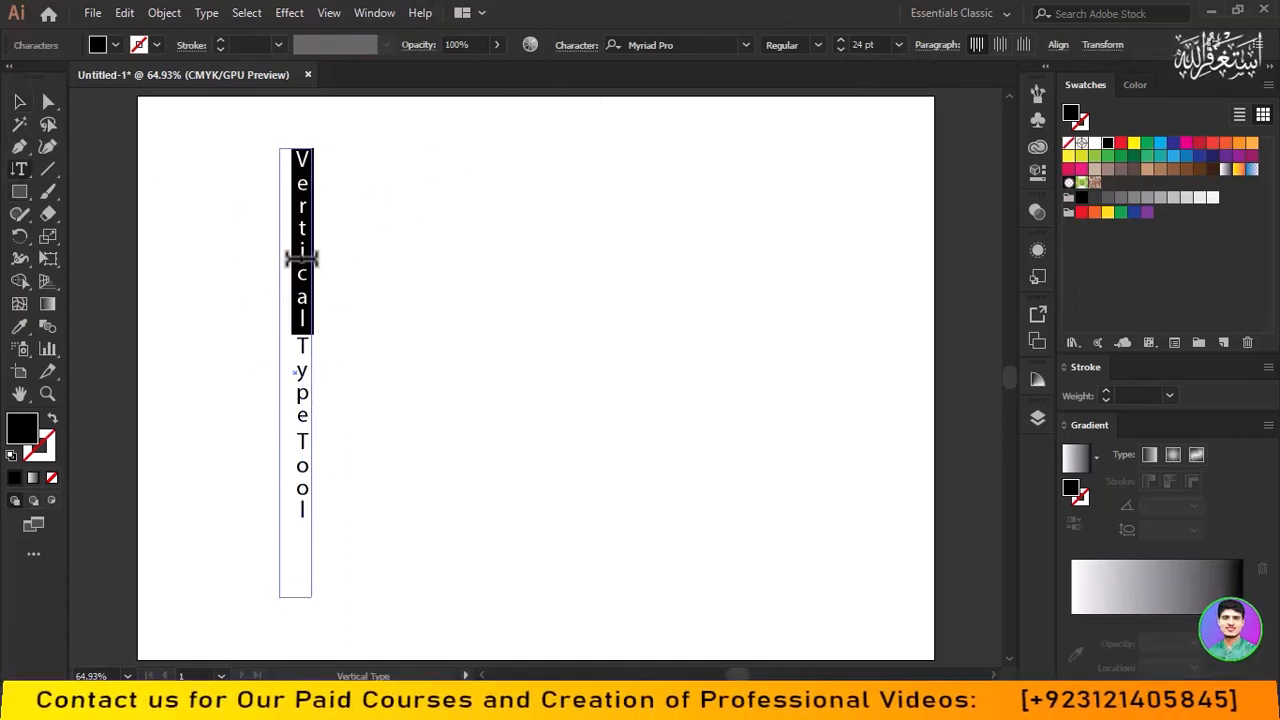
key(ctrl+a)
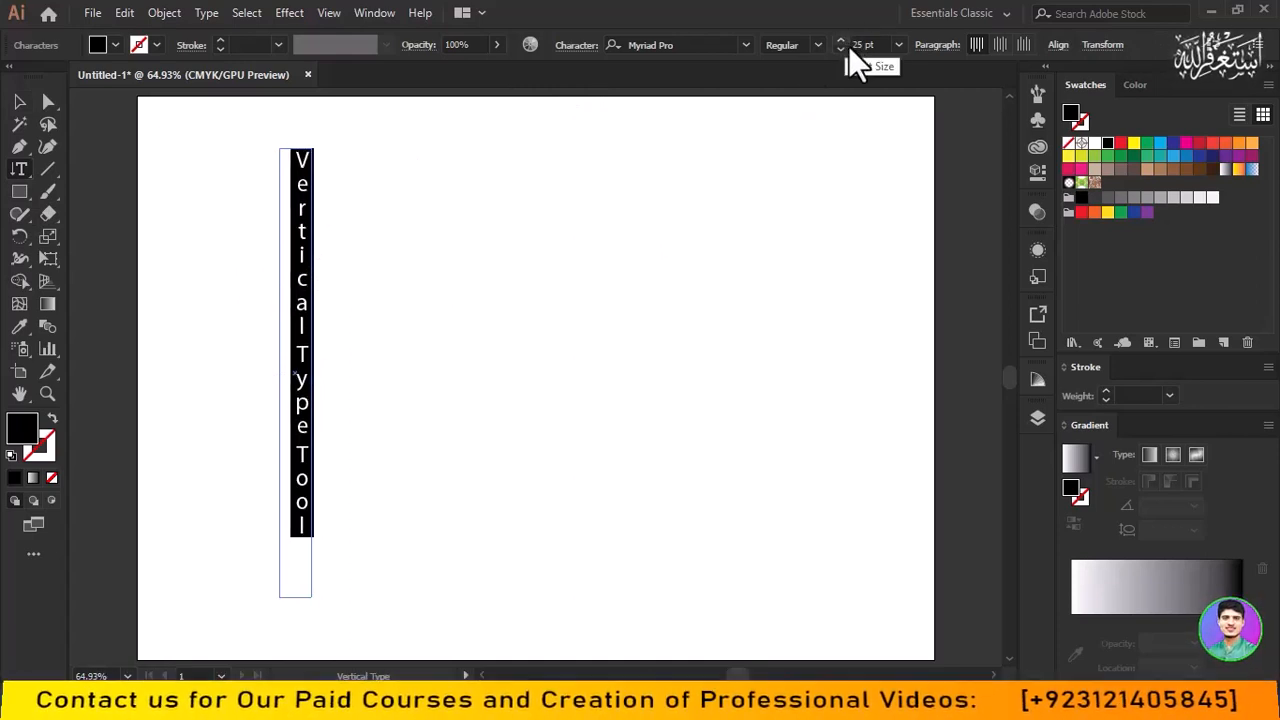
click(841, 41)
click(841, 41)
click(841, 41)
click(841, 41)
click(841, 41)
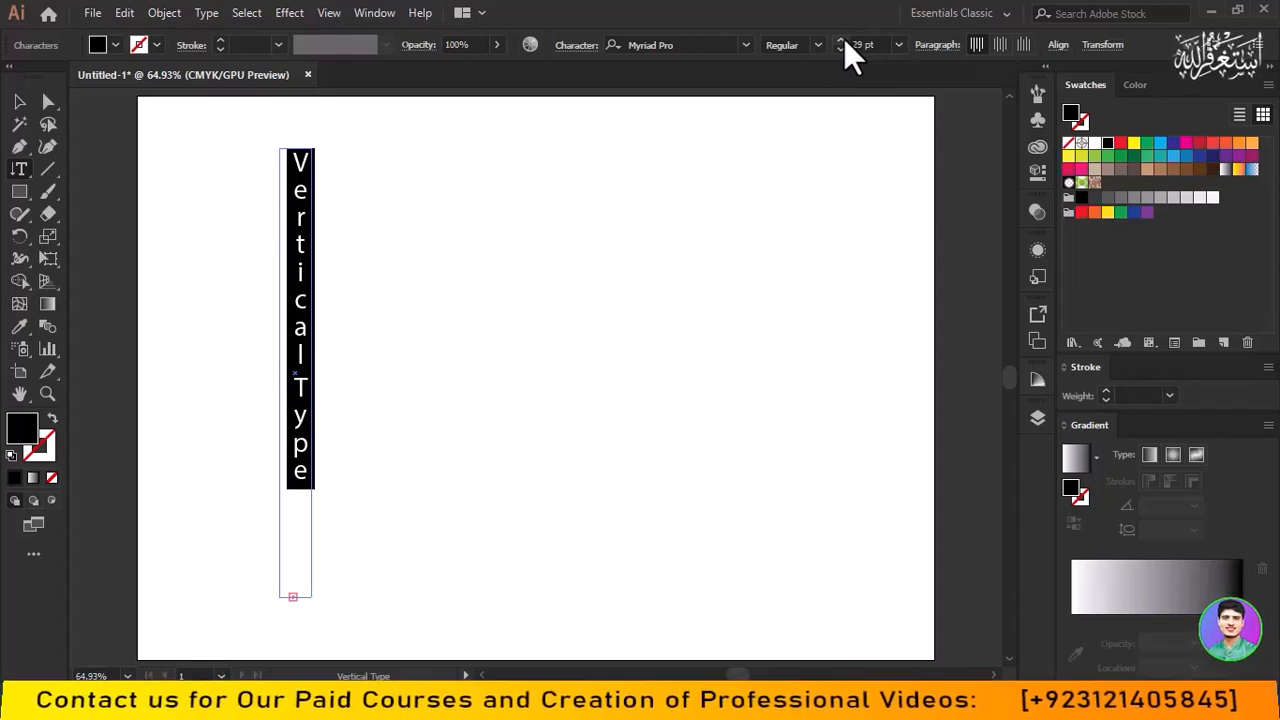
Apply the 24 pt preset to the selected text and increase the font size from there to 28 pt
click(900, 46)
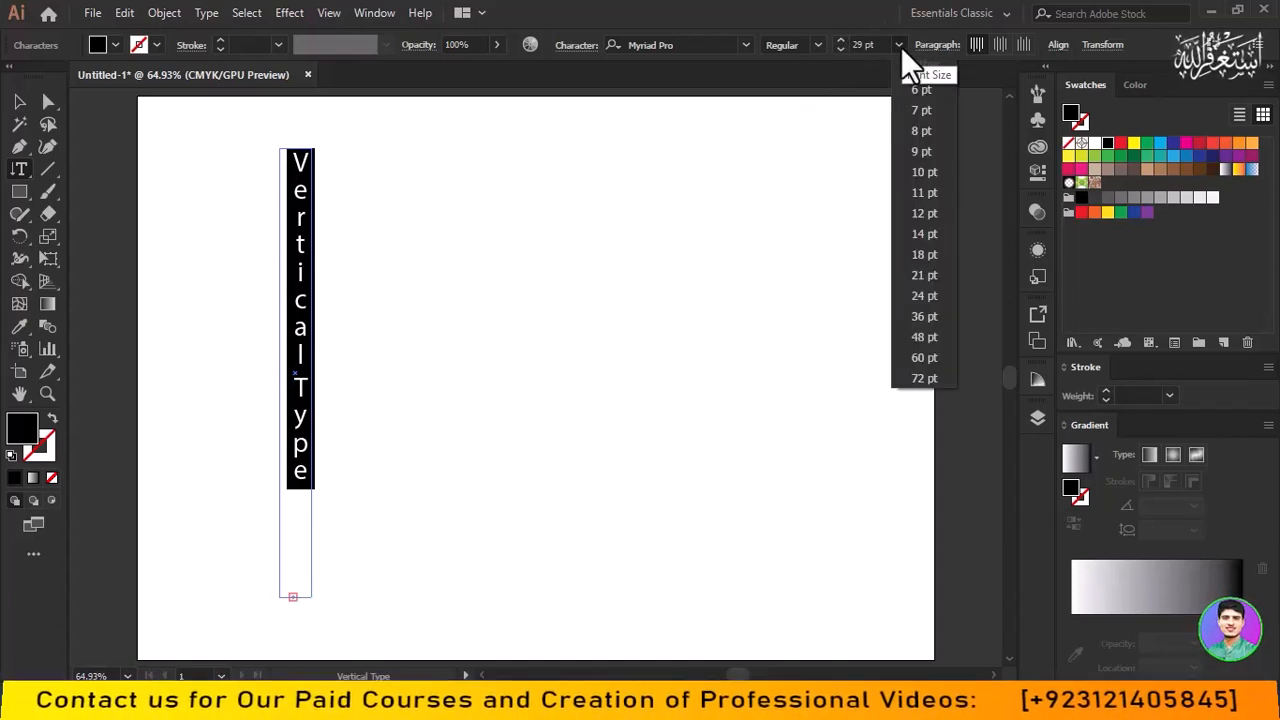
click(928, 297)
click(841, 41)
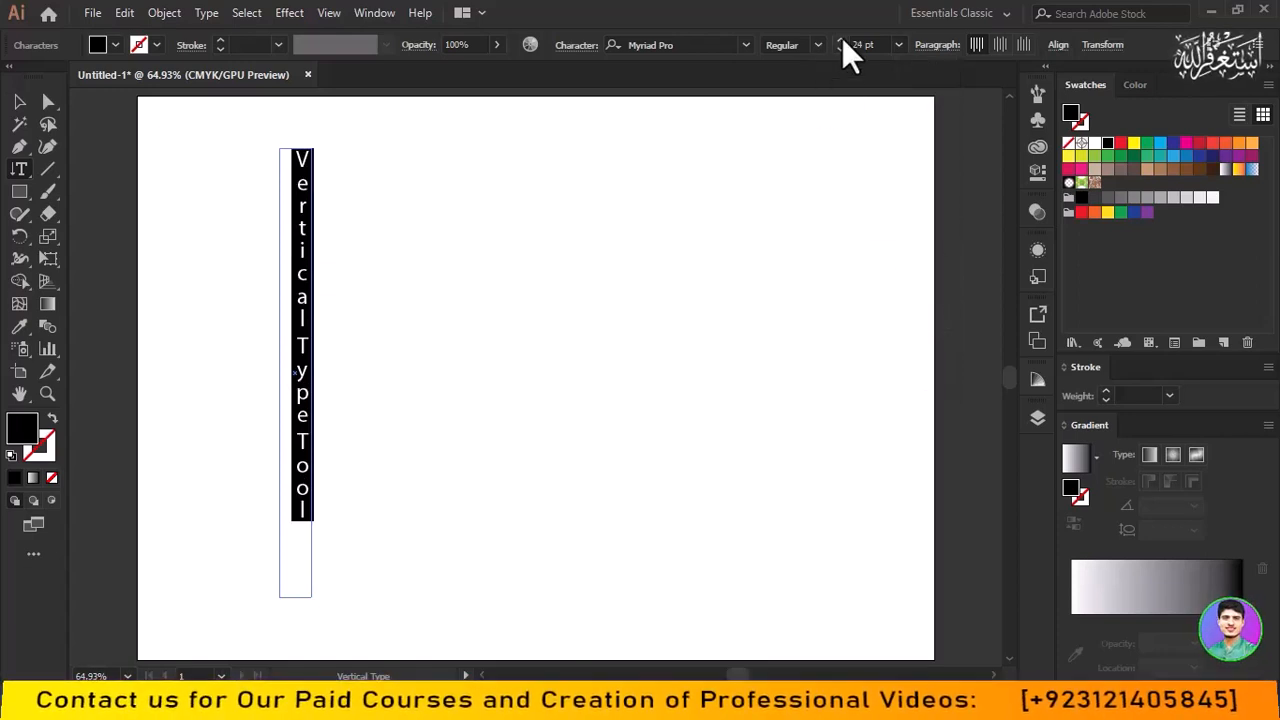
click(841, 41)
click(841, 41)
click(841, 41)
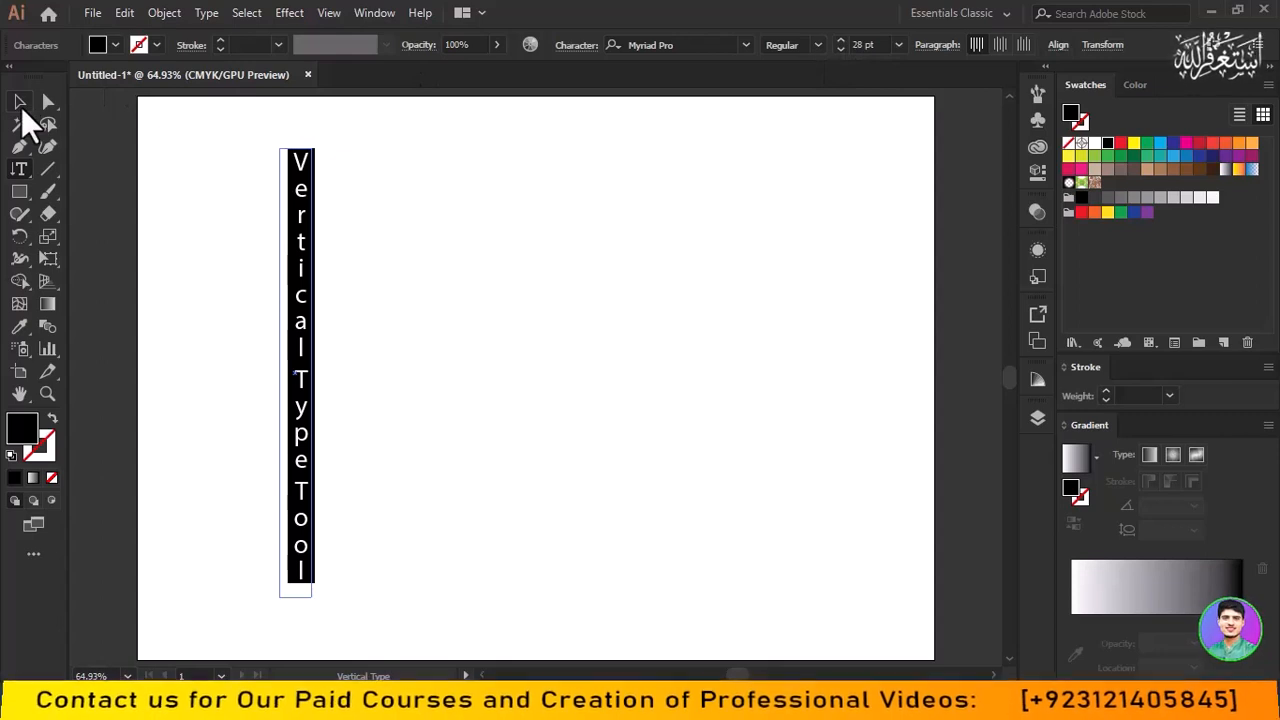
Leave text editing and make the vertical text frame slightly taller by extending its upper edge
click(21, 107)
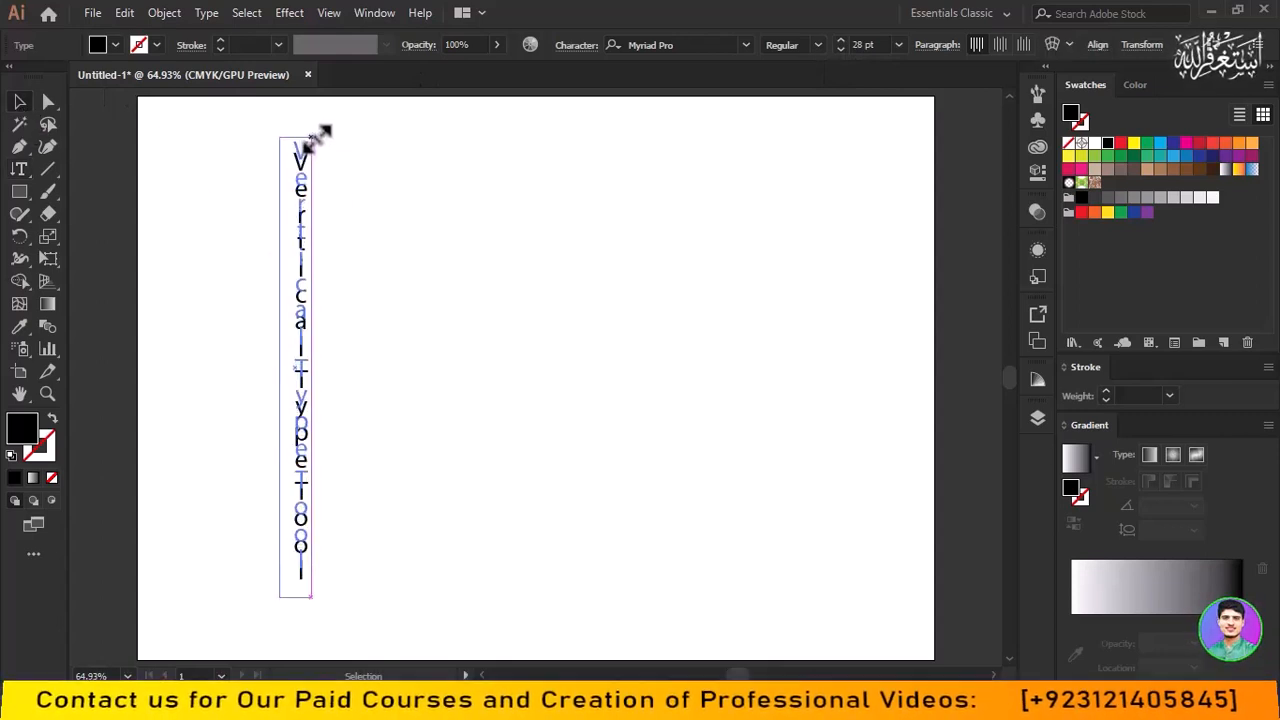
drag(318, 140, 400, 323)
scroll(400, 325, down, 3)
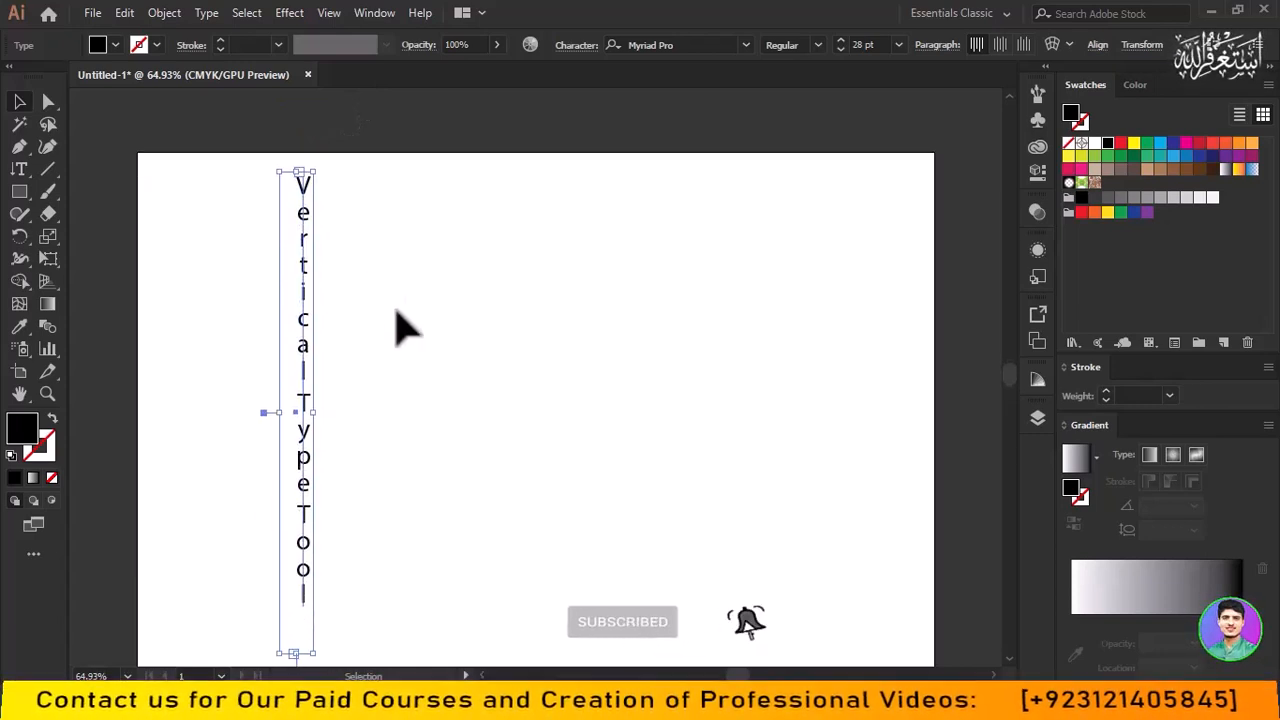
scroll(400, 325, down, 2)
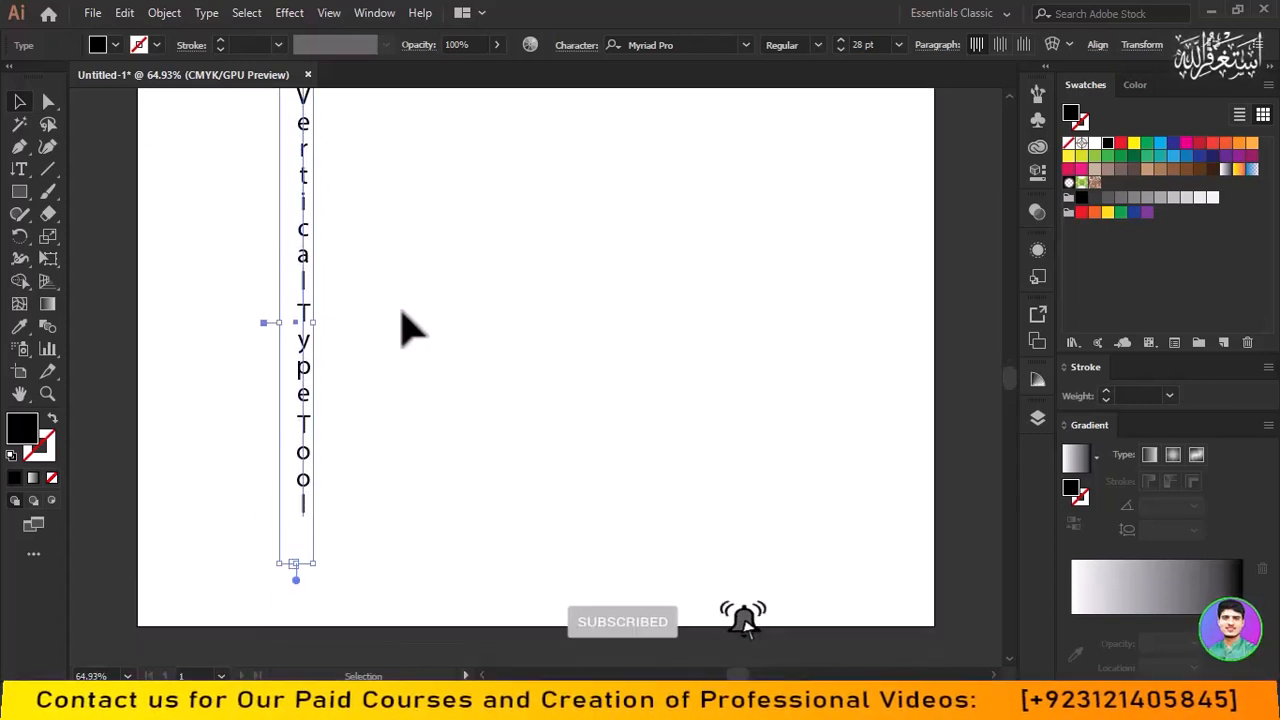
scroll(400, 323, up, 2)
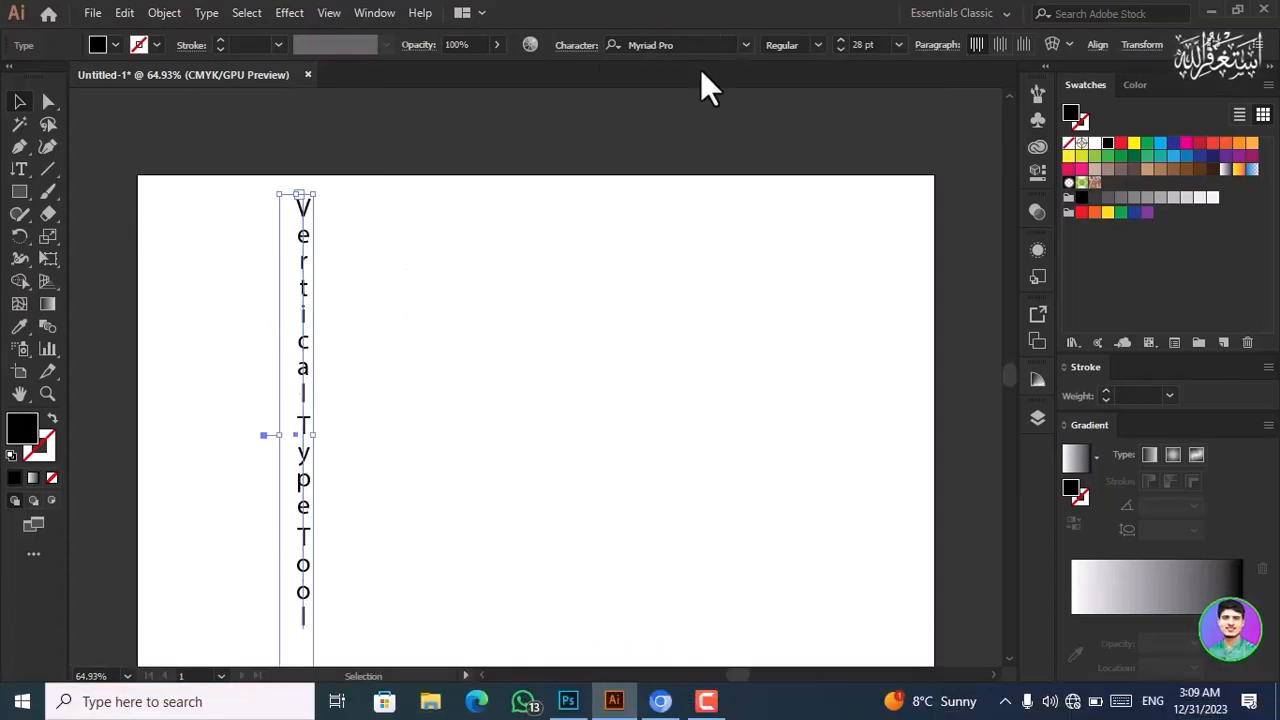
Change the font of the whole "Vertical Type Tool" text to Showcard Gothic and finish text editing
click(18, 169)
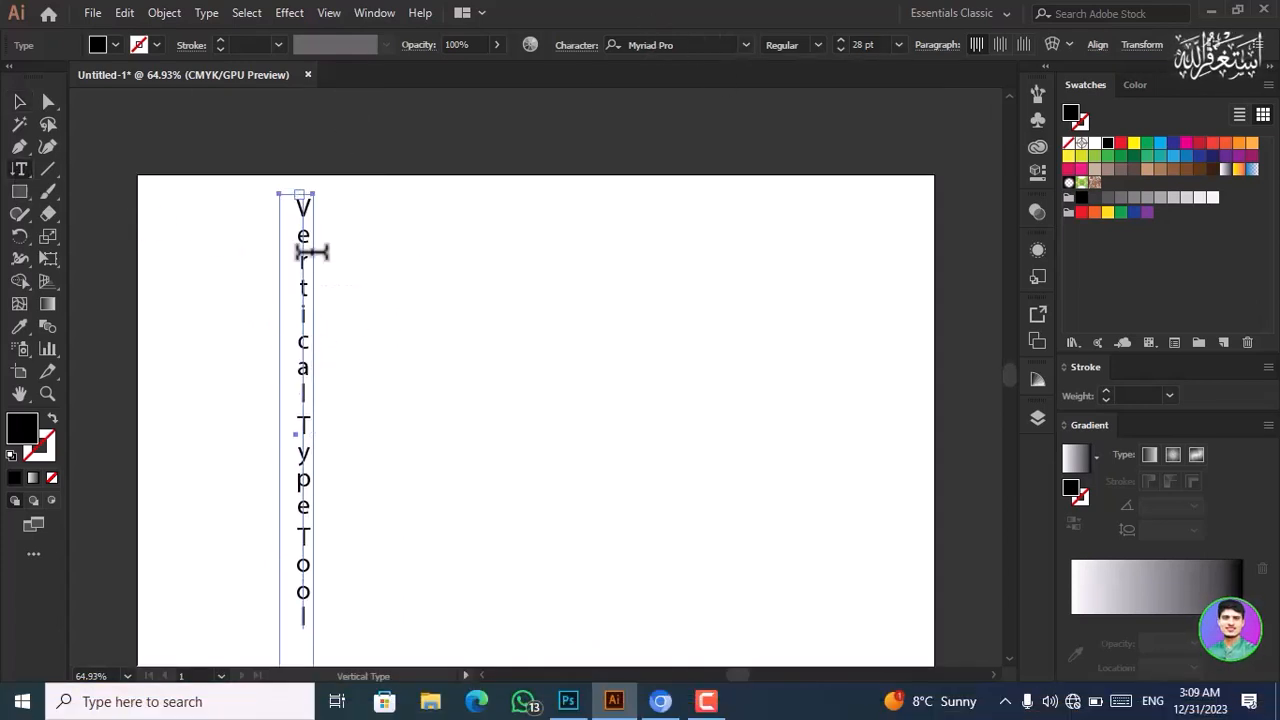
double_click(309, 251)
key(ctrl+a)
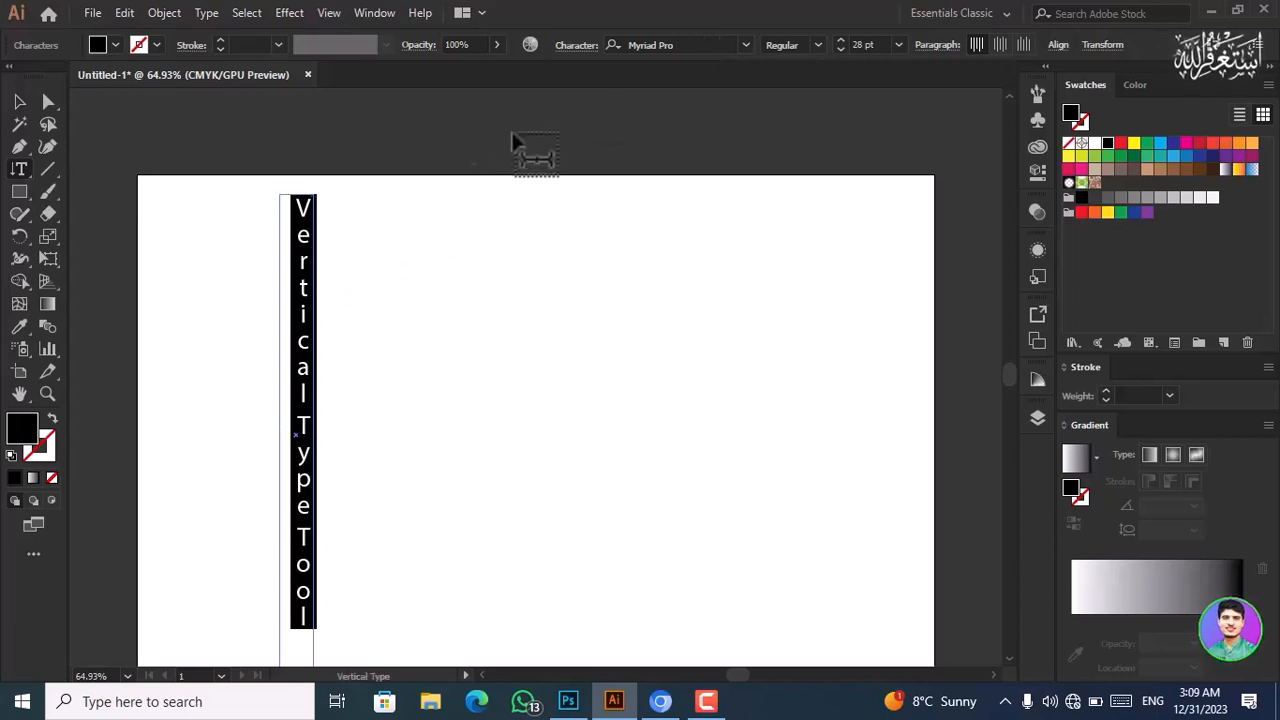
click(744, 44)
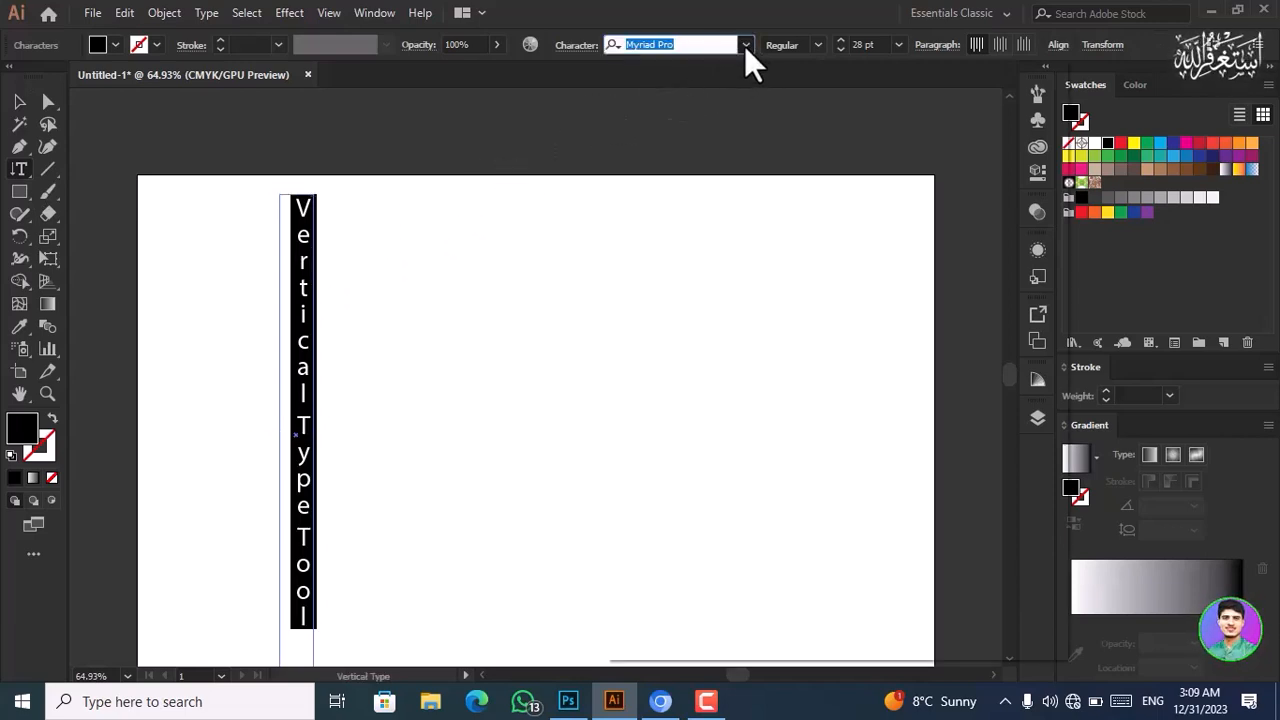
click(745, 45)
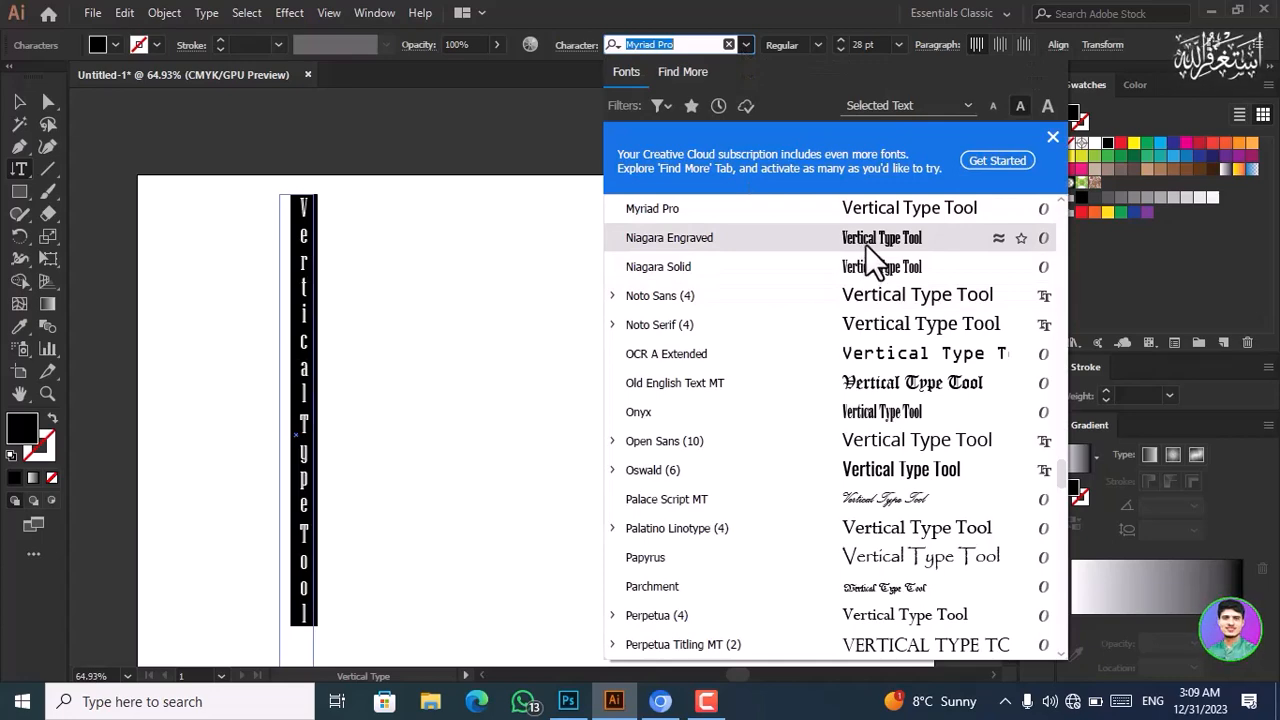
scroll(880, 405, down, 5)
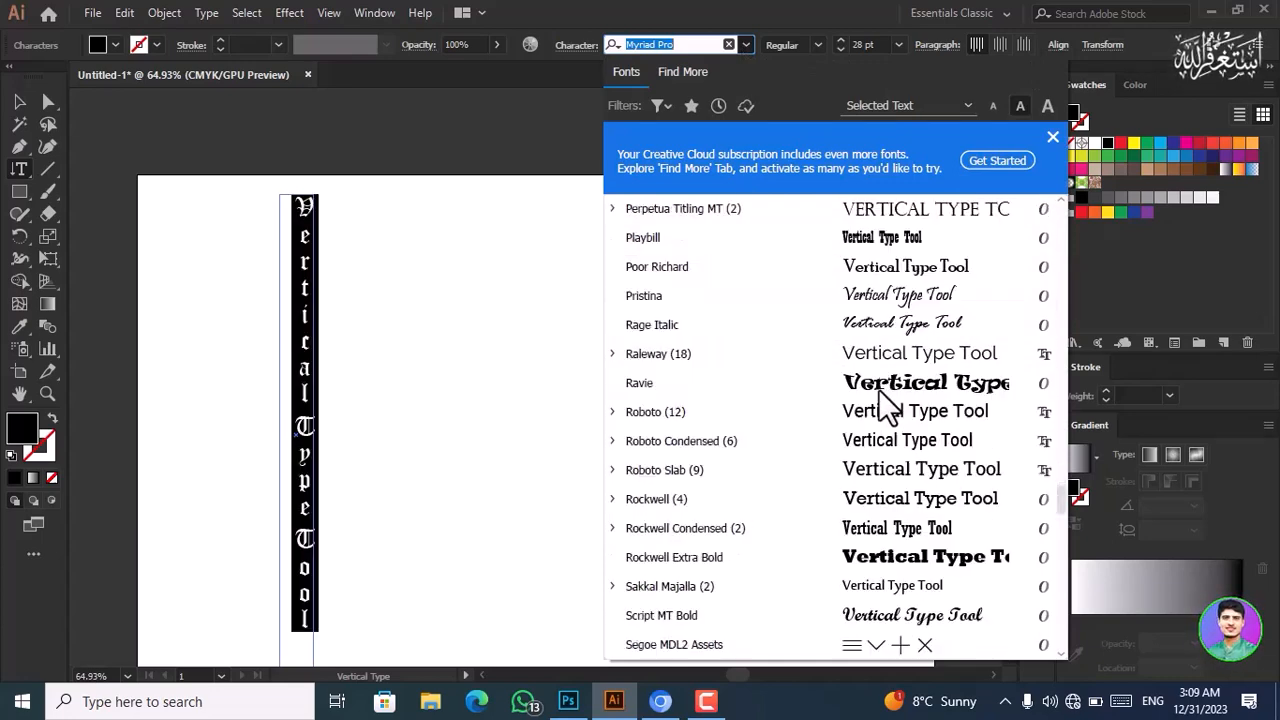
scroll(880, 395, down, 4)
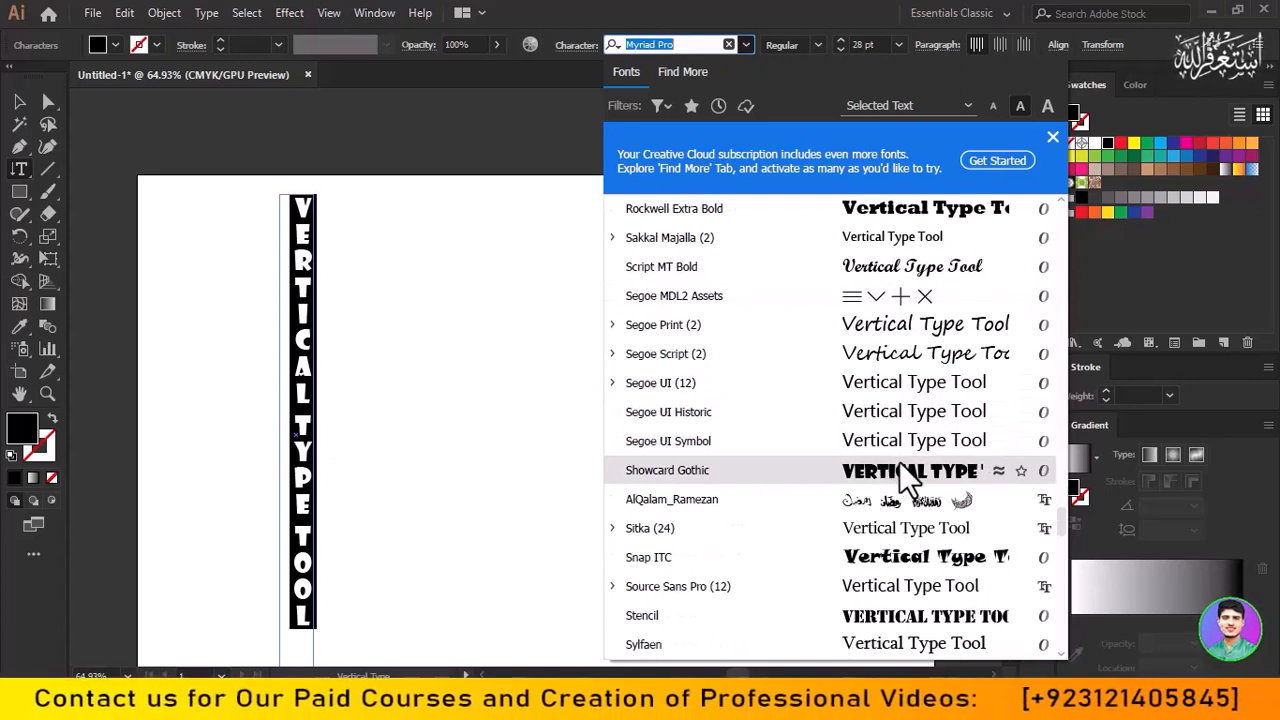
click(908, 478)
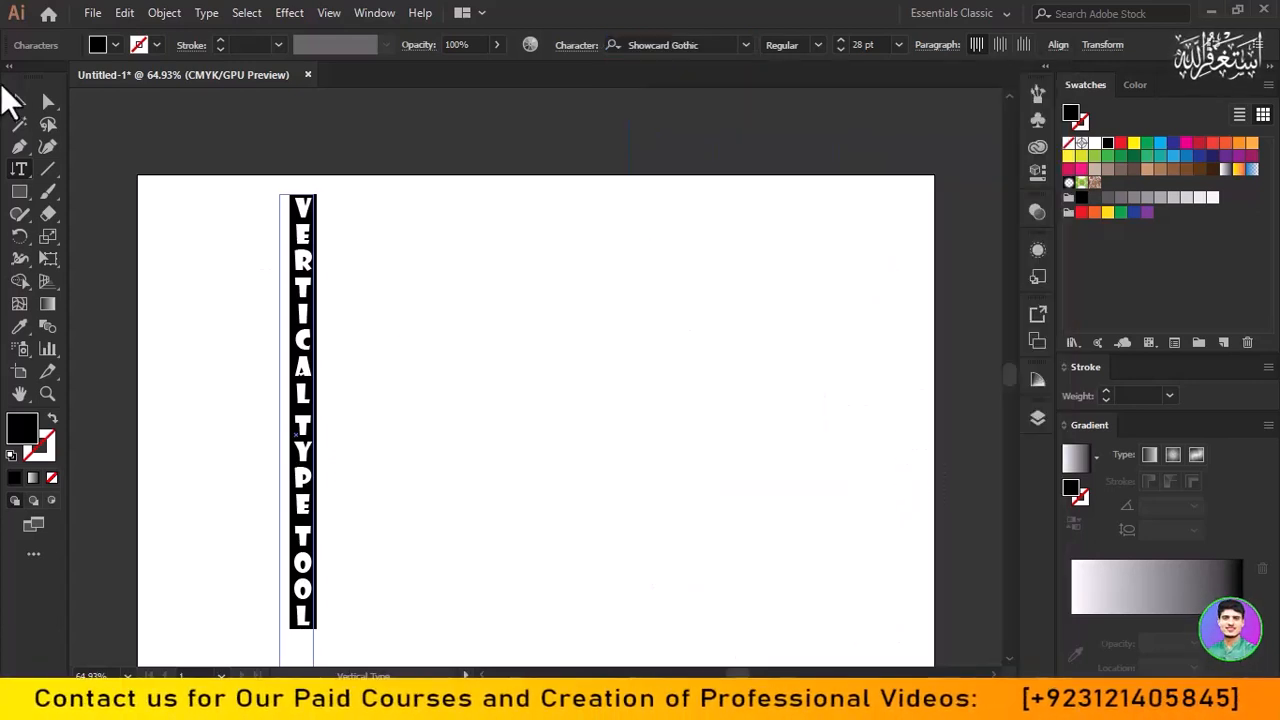
click(18, 102)
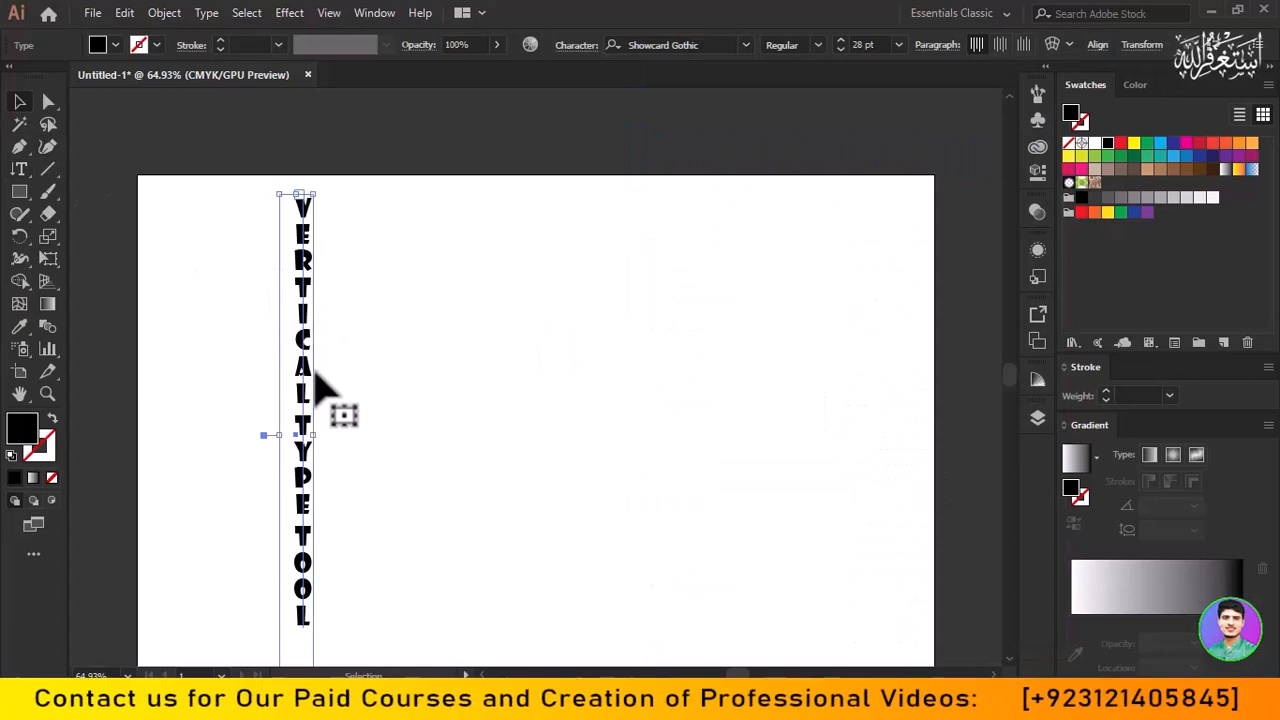
Move the vertical text closer to the artboard's left edge and enlarge its frame upward past the artboard's top
scroll(335, 385, down, 1)
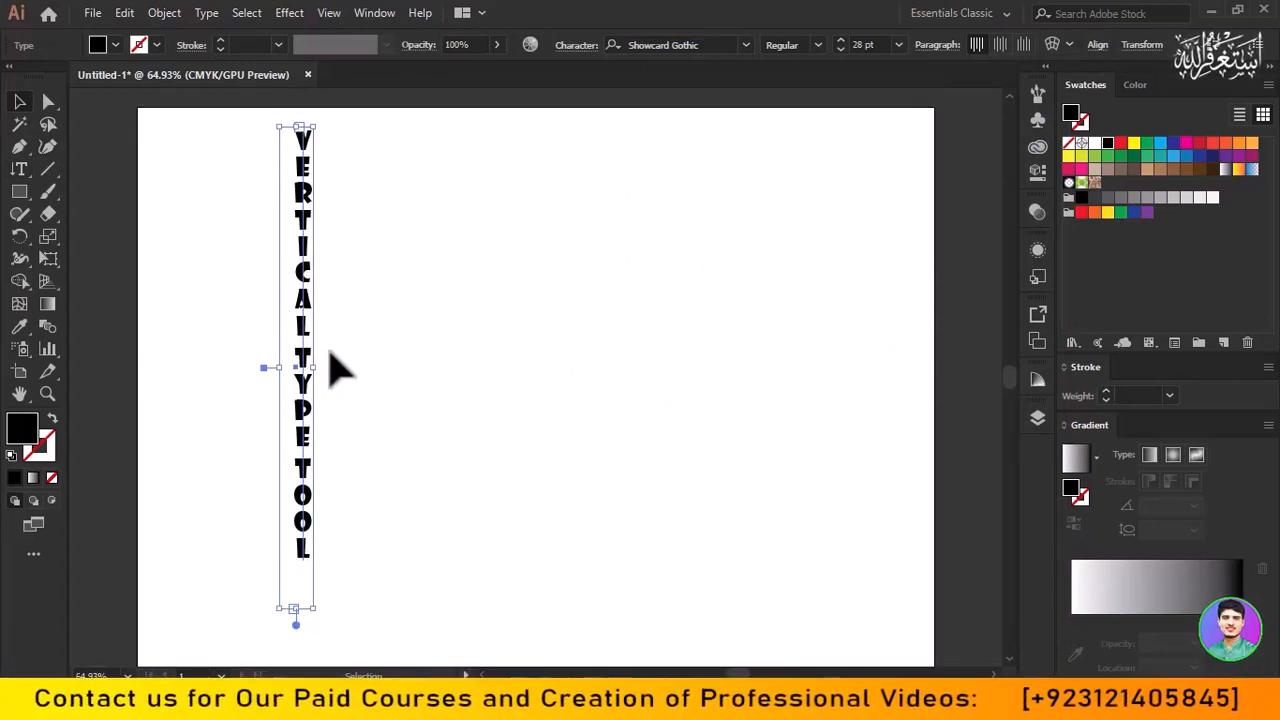
scroll(335, 370, down, 1)
drag(305, 352, 237, 410)
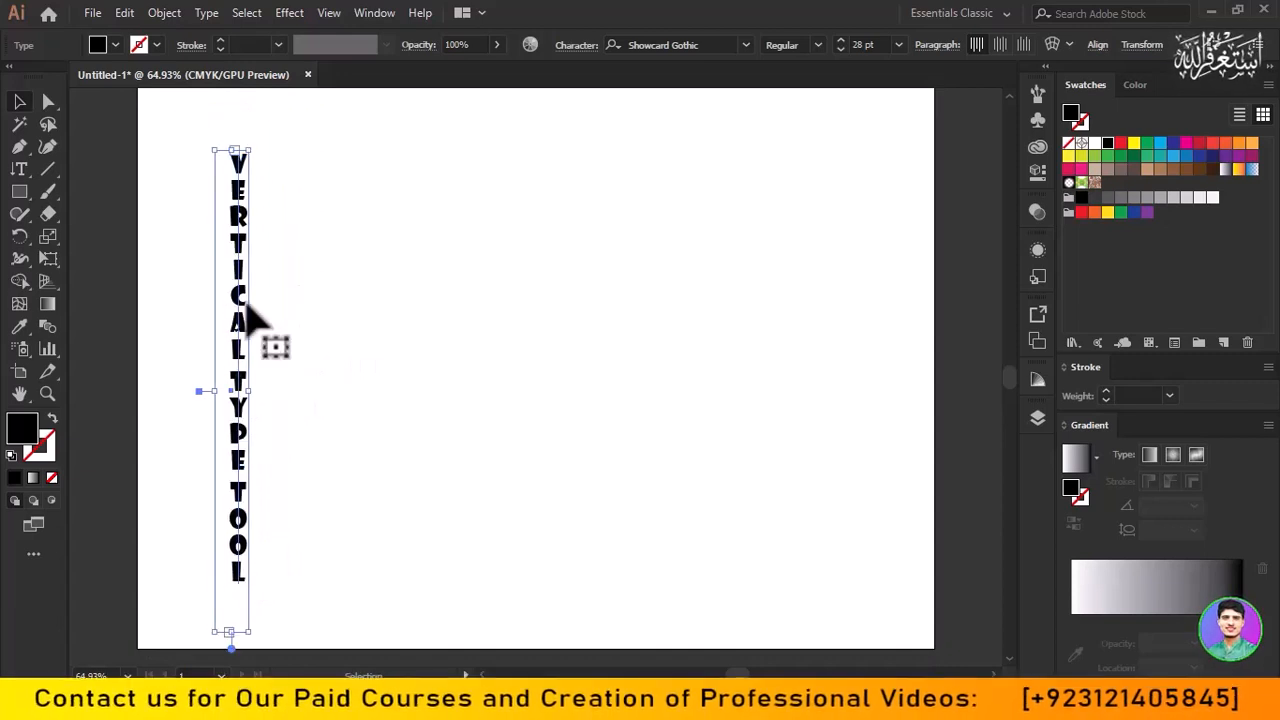
drag(255, 145, 341, 141)
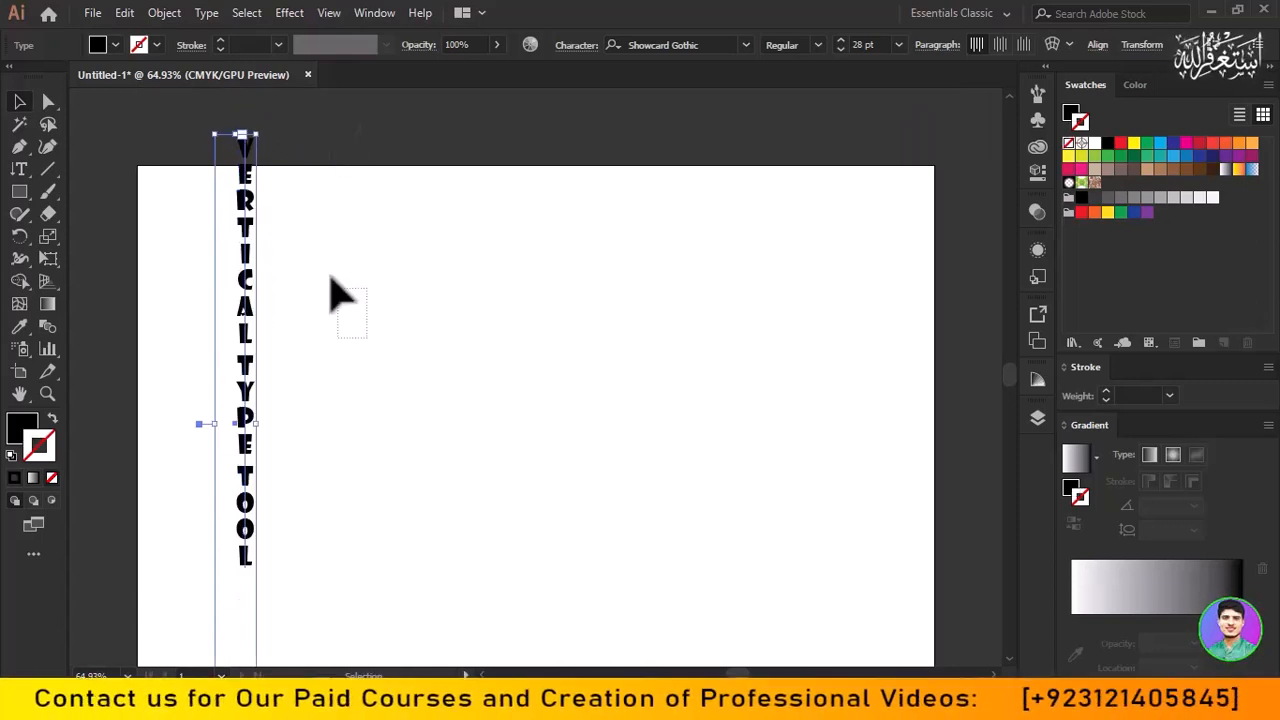
click(343, 280)
click(248, 418)
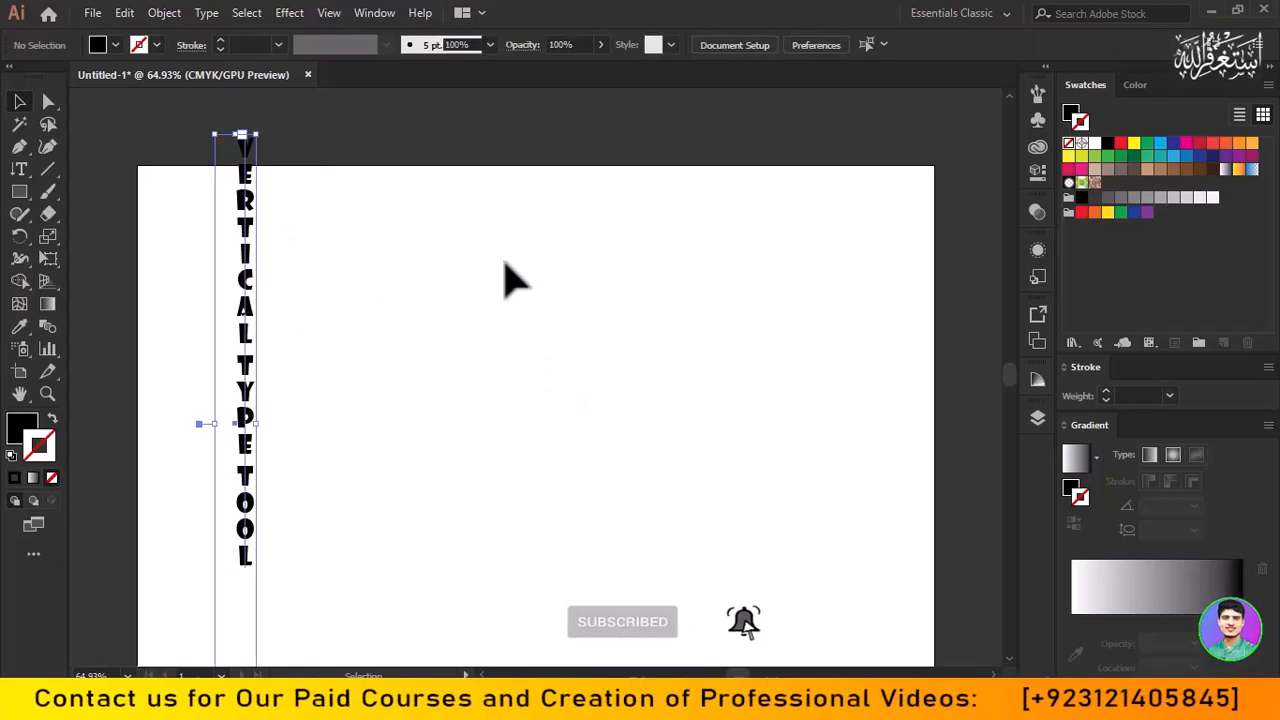
Move the vertical text down so that all of its letters lie inside the artboard, and deselect it
scroll(599, 301, down, 1)
scroll(599, 317, down, 2)
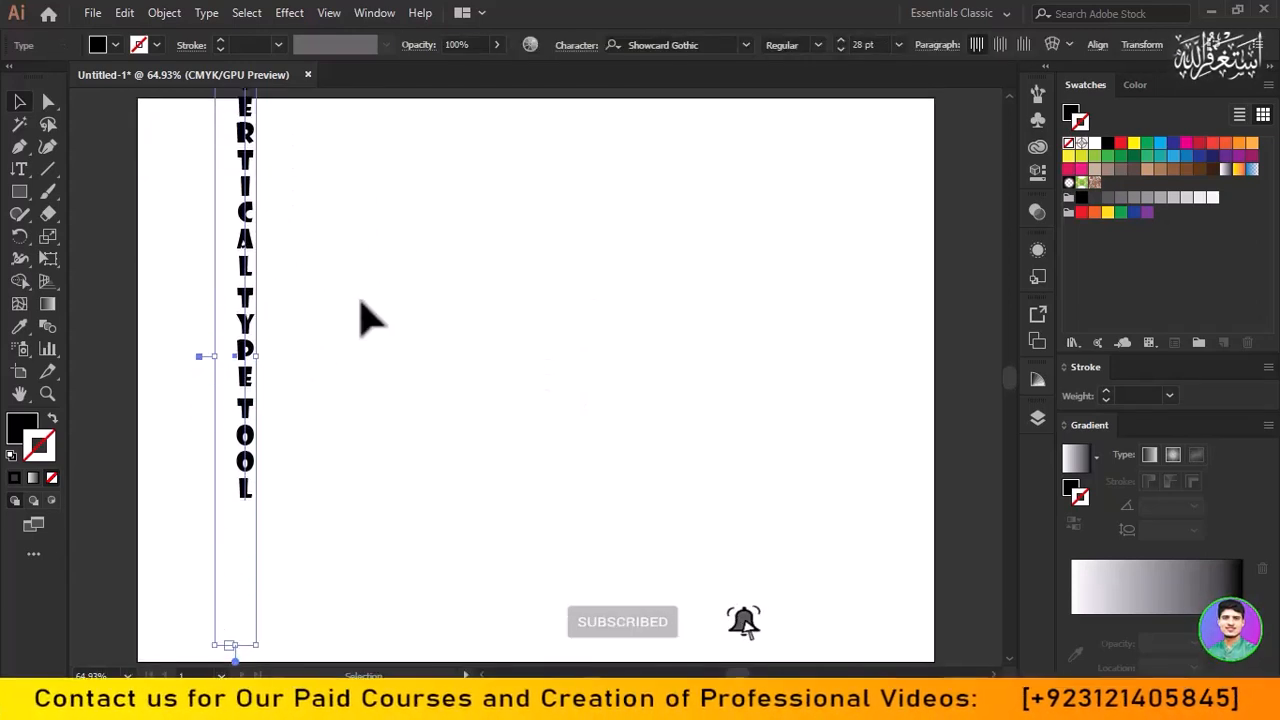
drag(251, 337, 250, 430)
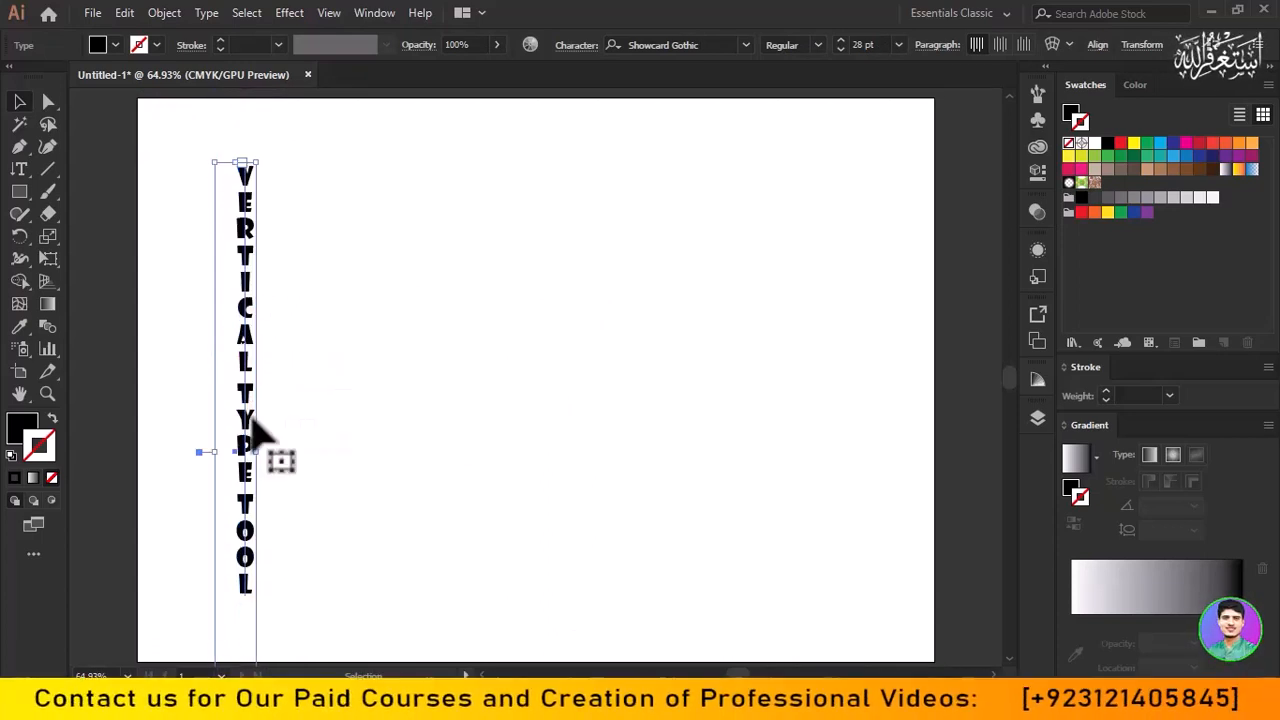
click(376, 388)
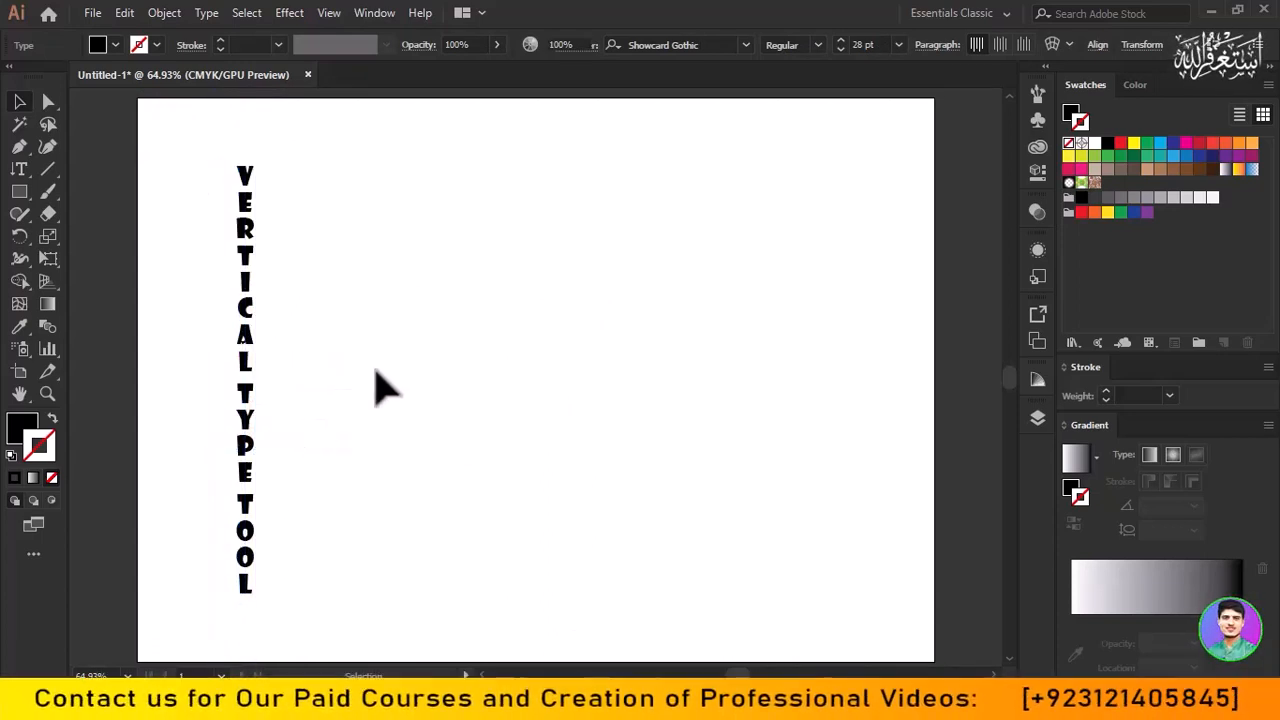
Draw a wide rectangle beside the upper half of the vertical text and give it no fill and a black stroke
click(22, 170)
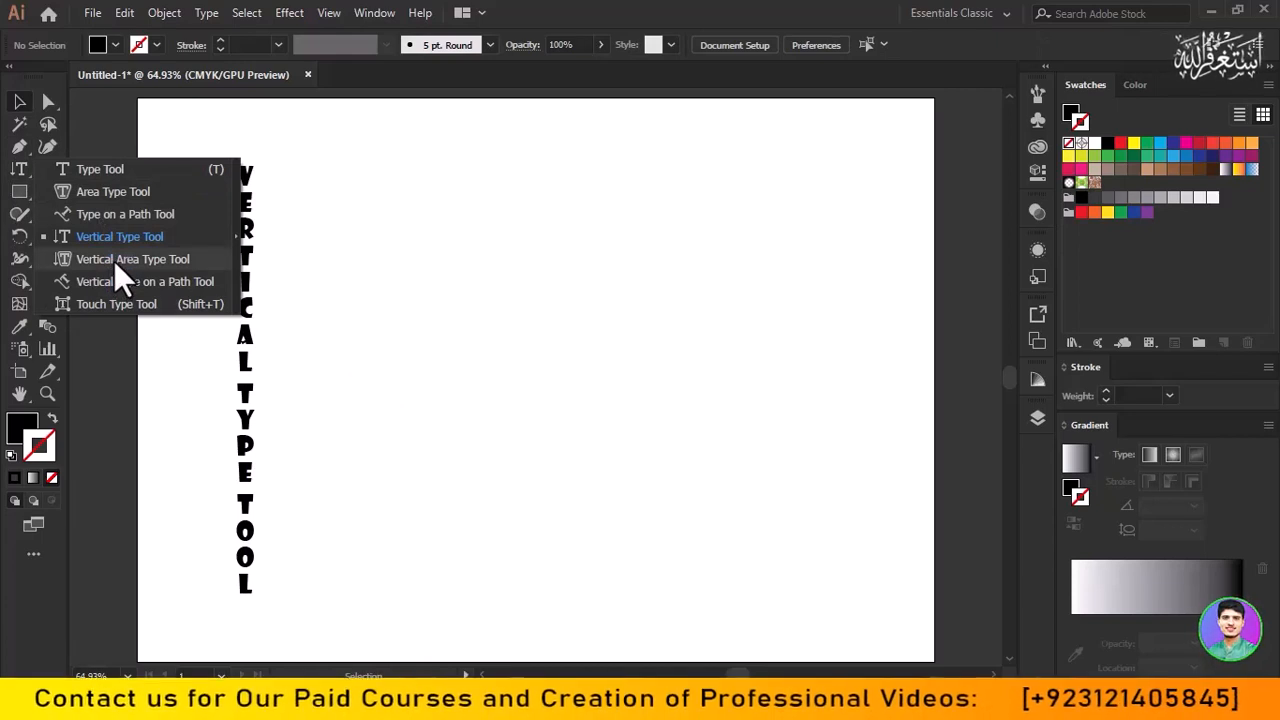
click(24, 193)
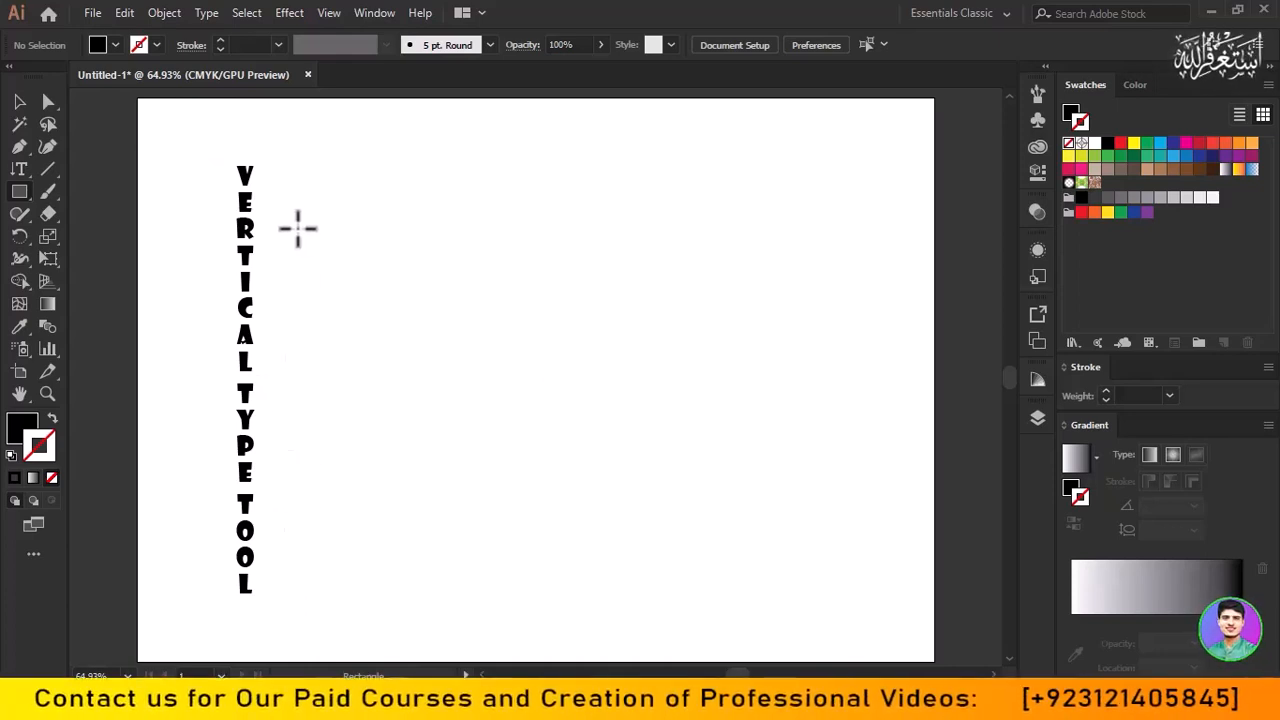
drag(297, 228, 601, 354)
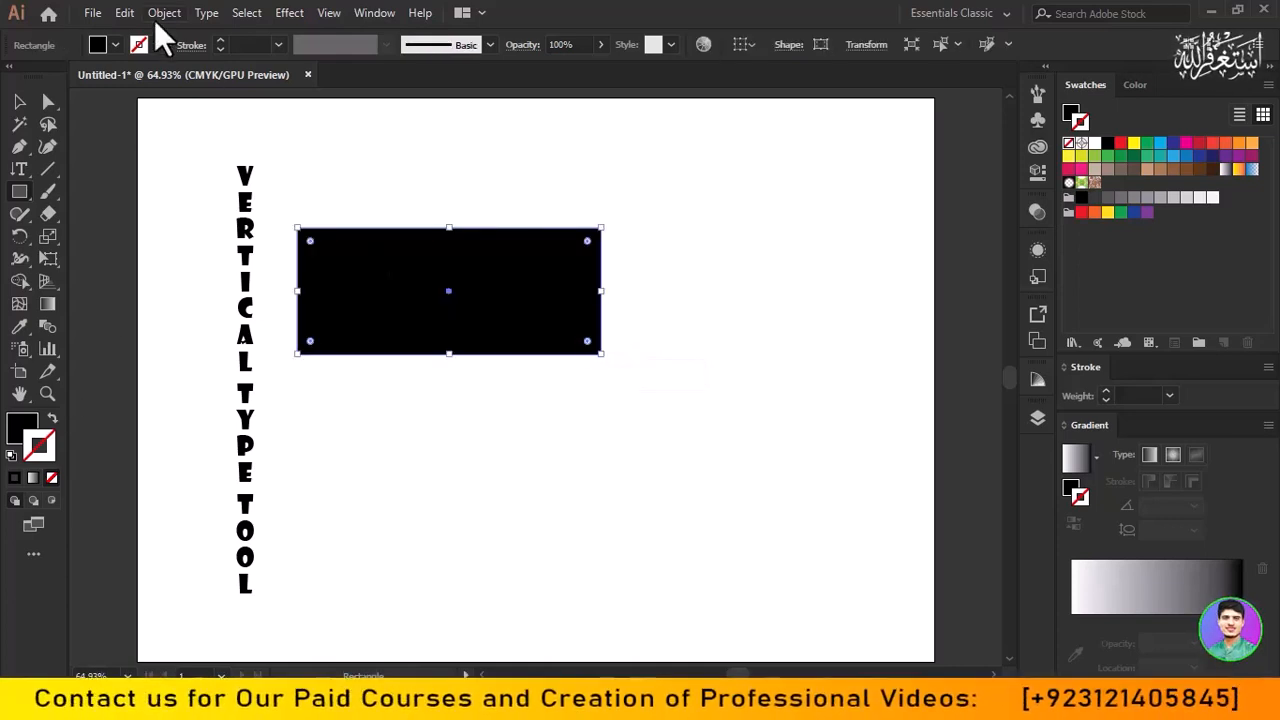
click(106, 46)
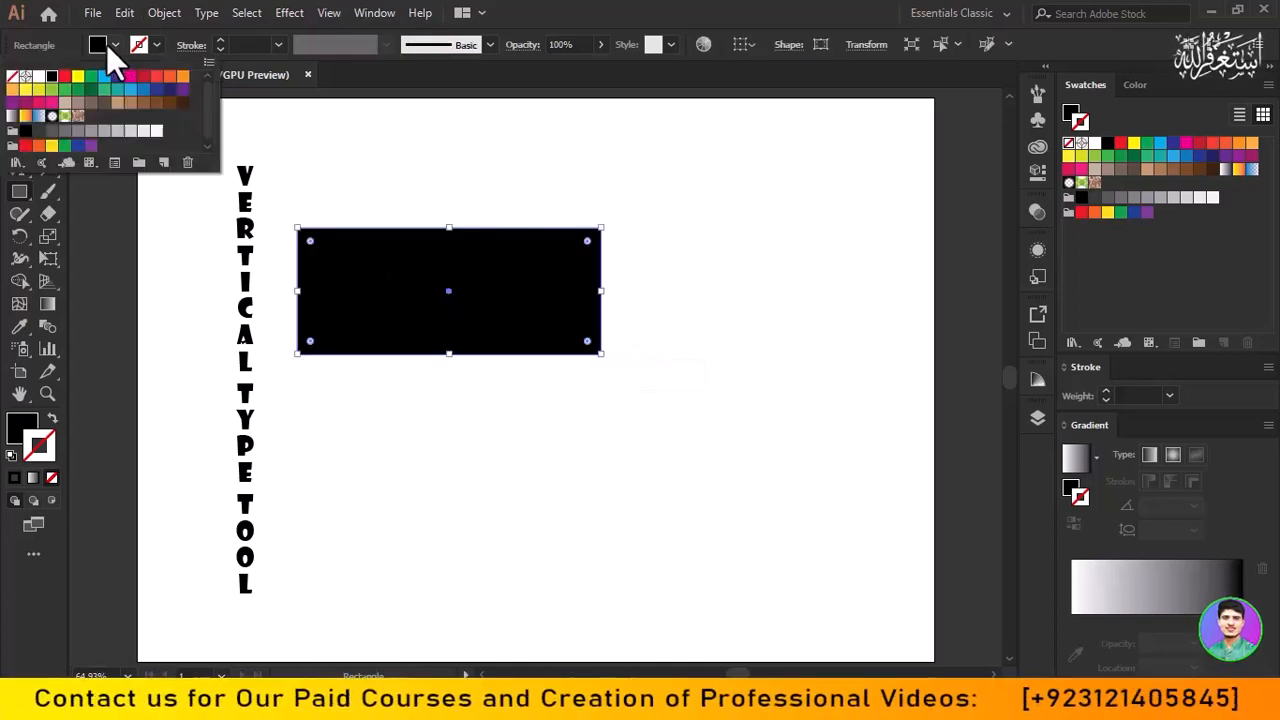
click(12, 77)
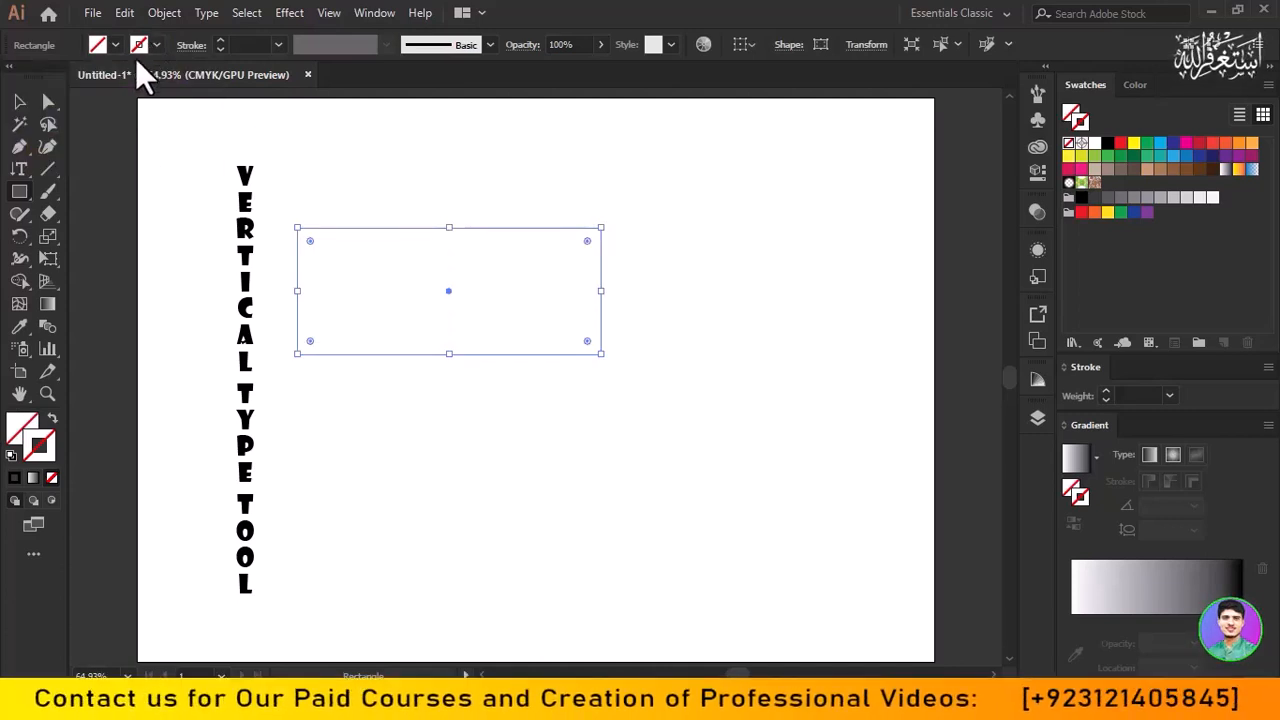
click(149, 46)
click(51, 77)
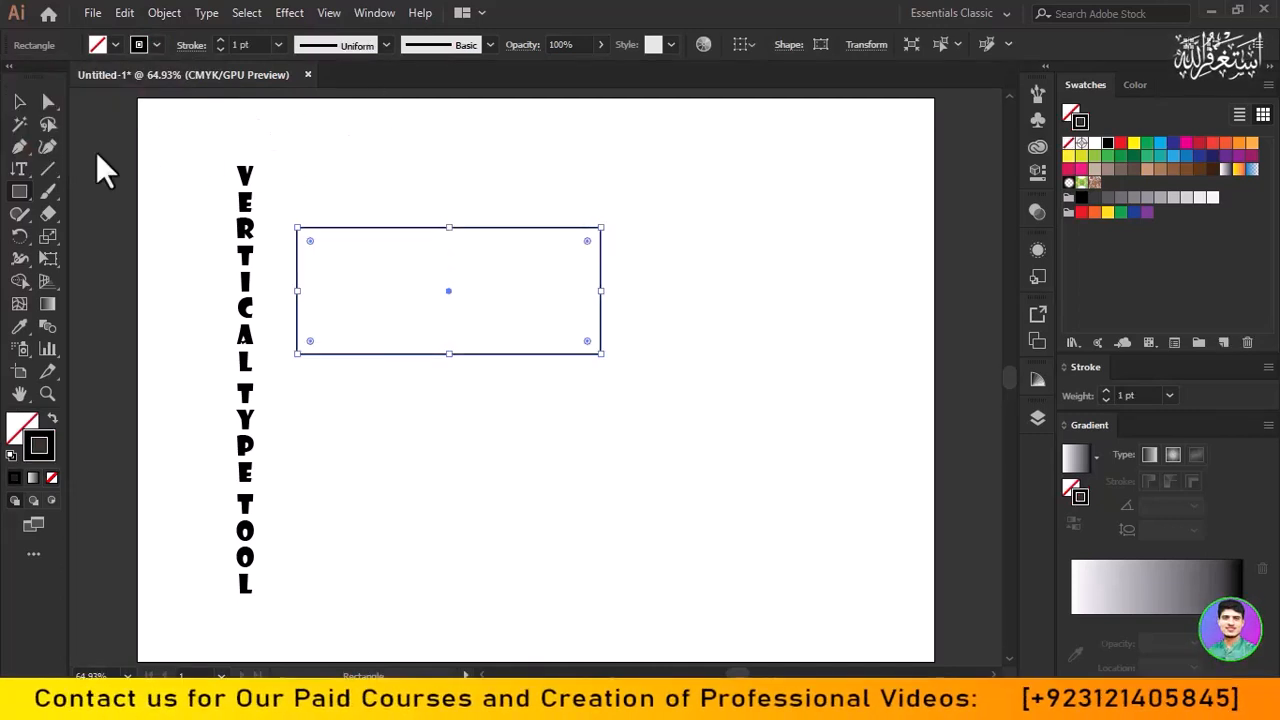
Convert the rectangle into a vertical area type frame and replace its placeholder text with the channel name in capitals
click(18, 173)
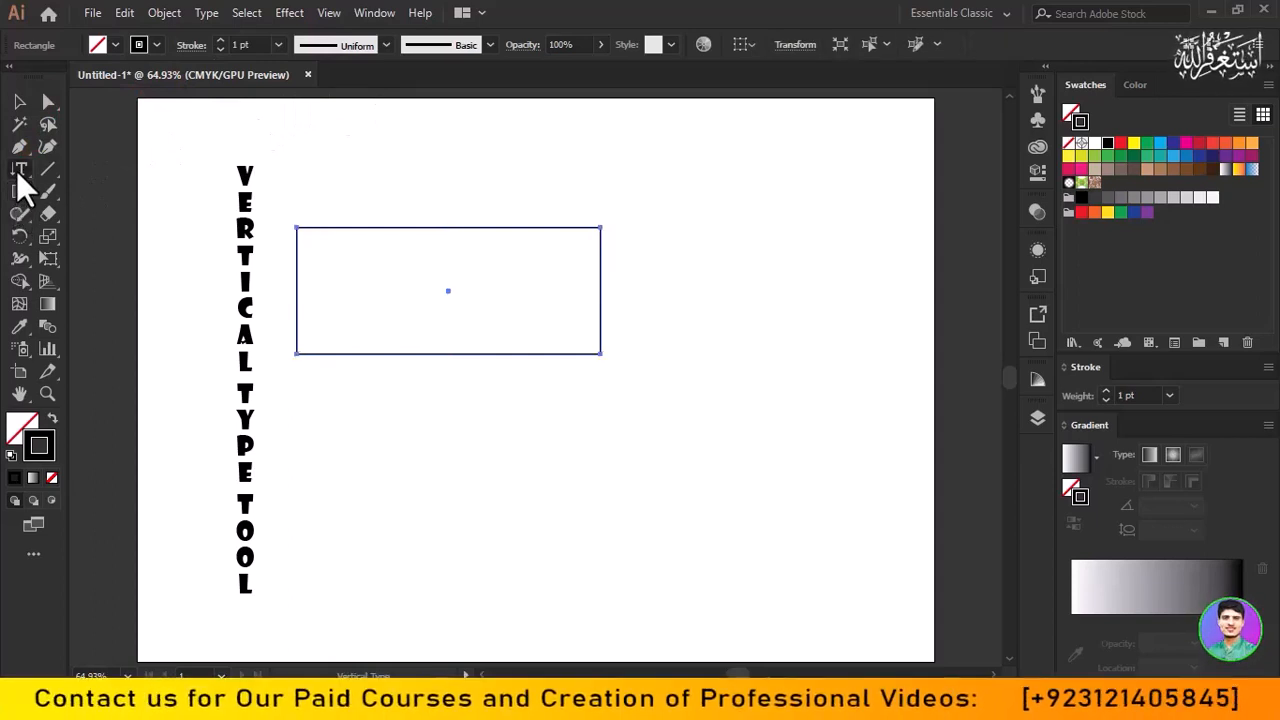
drag(18, 172, 107, 259)
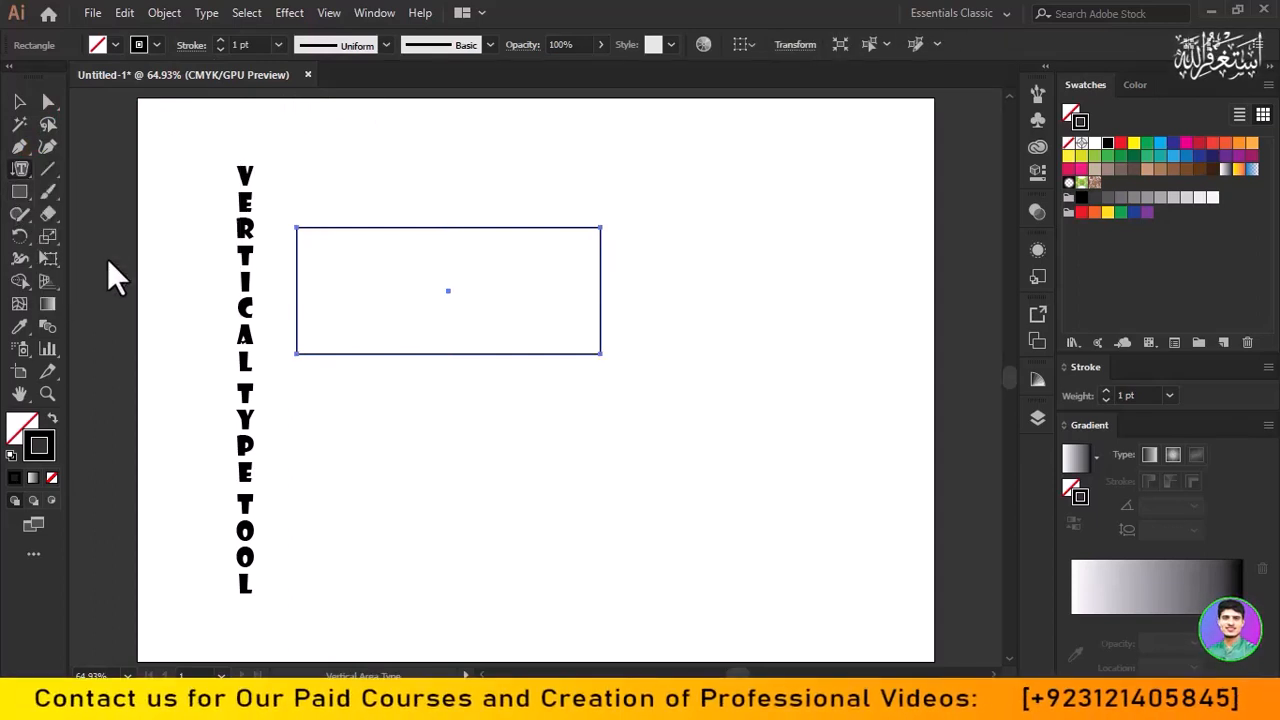
click(301, 246)
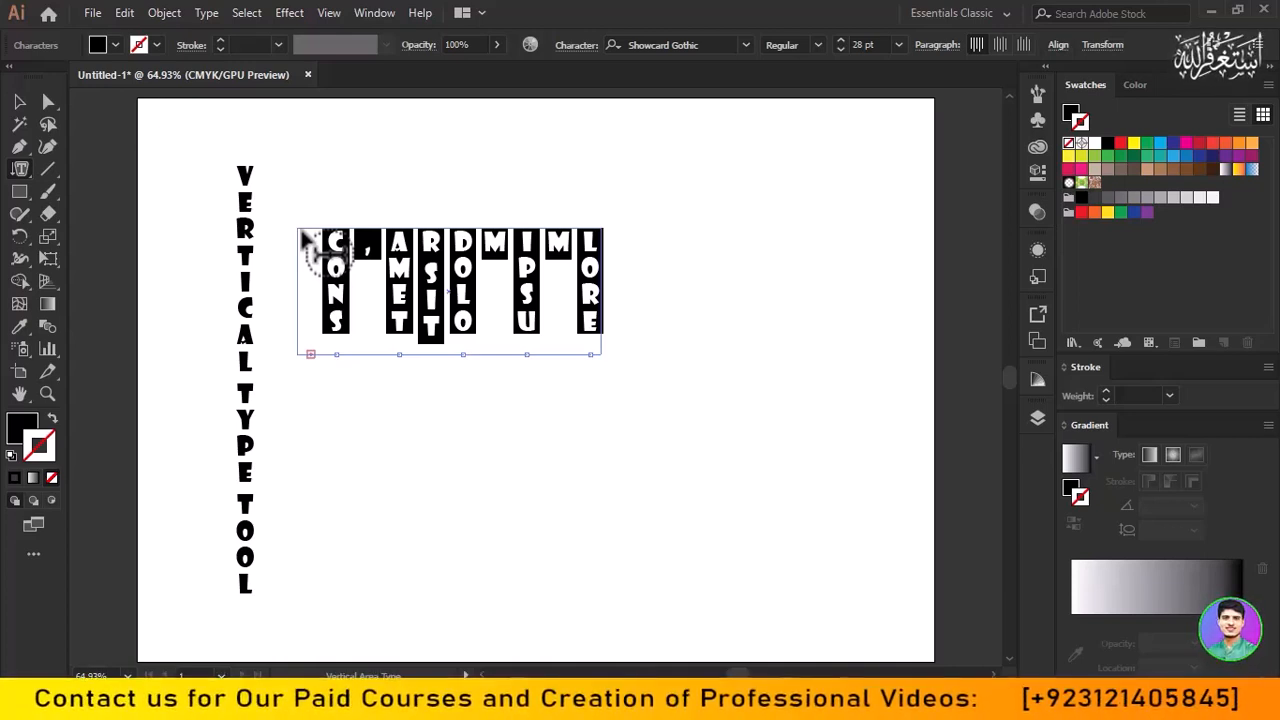
text(MR )
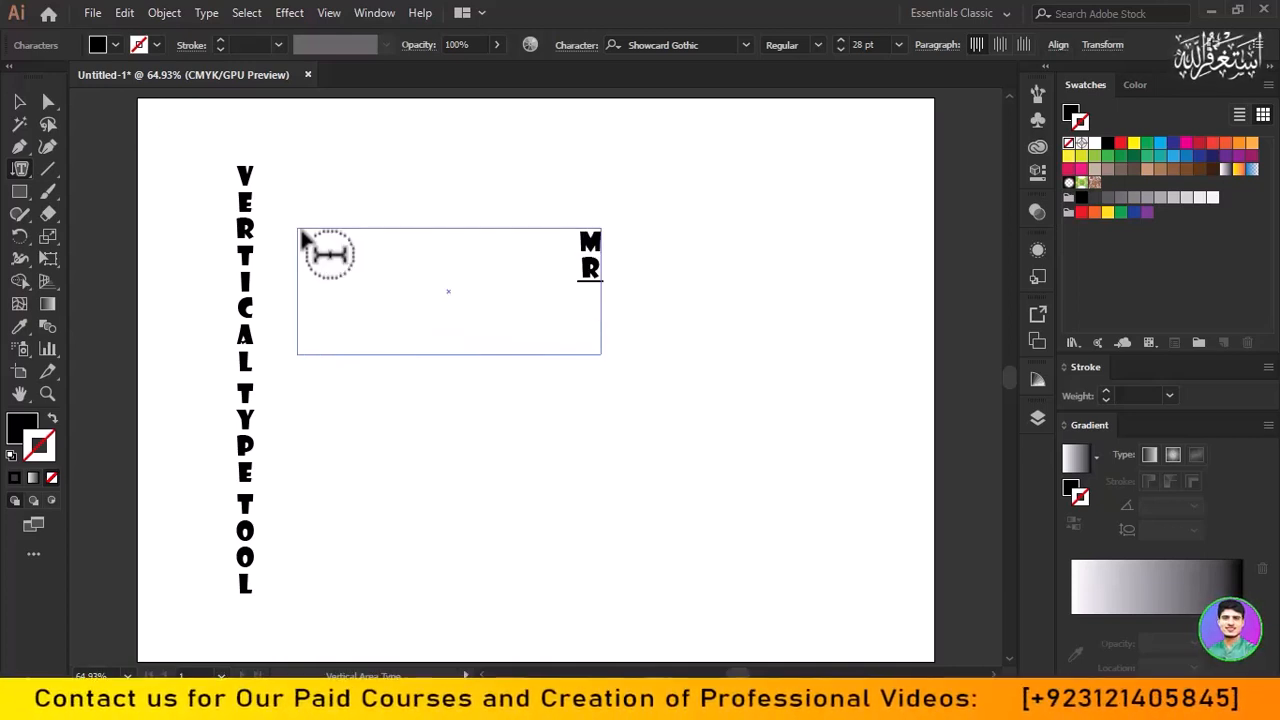
text(TECHN)
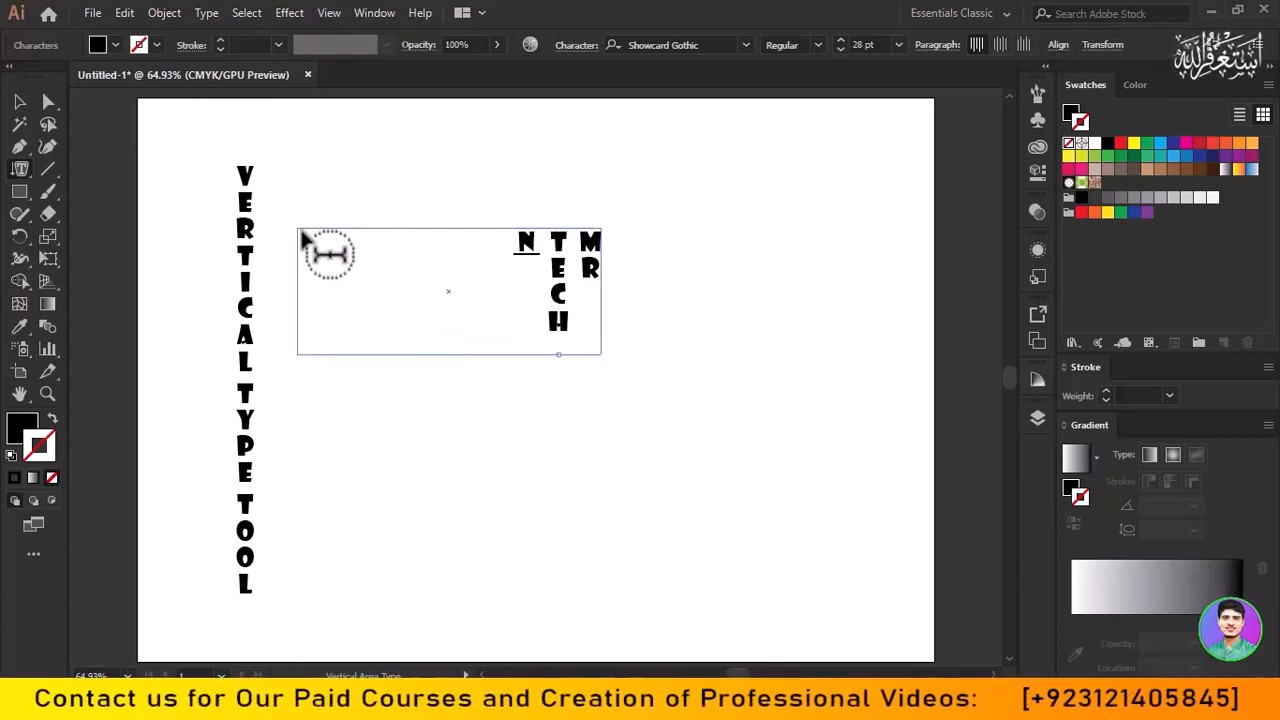
text(ICAL SHERAZ)
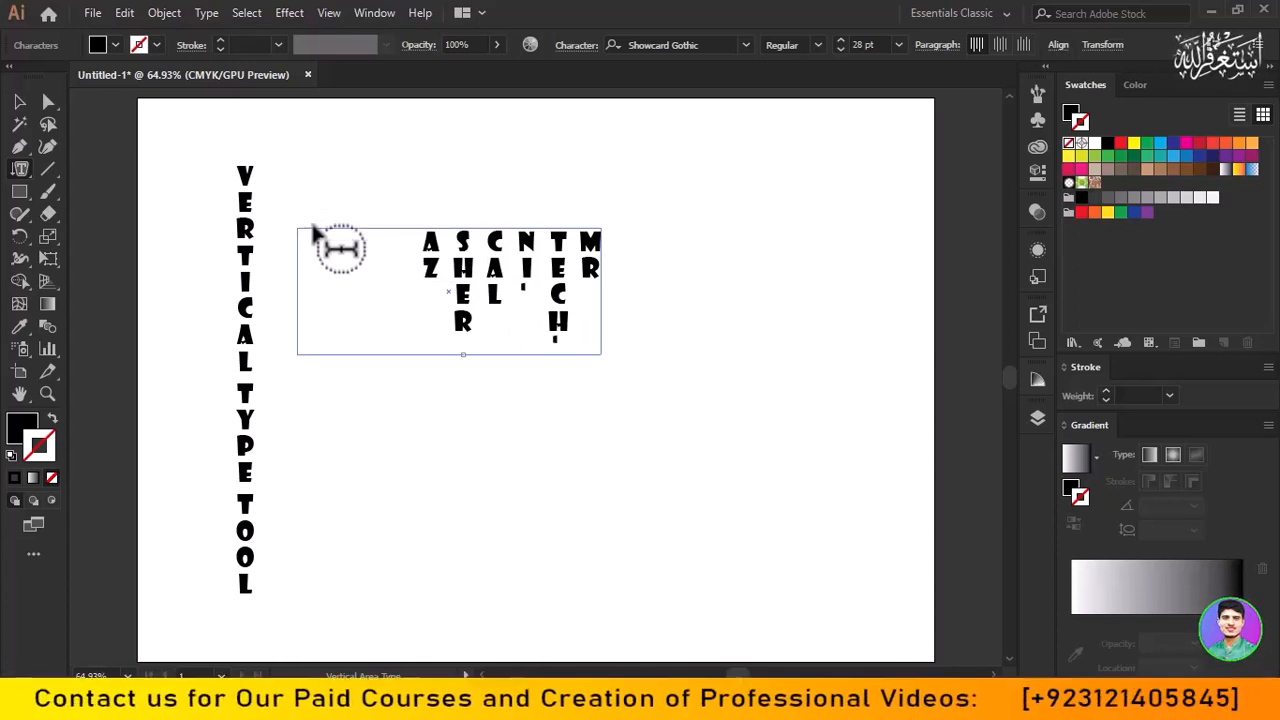
Move the vertical area text up and left until its top aligns with the "Vertical Type Tool" text, and deselect it
click(18, 102)
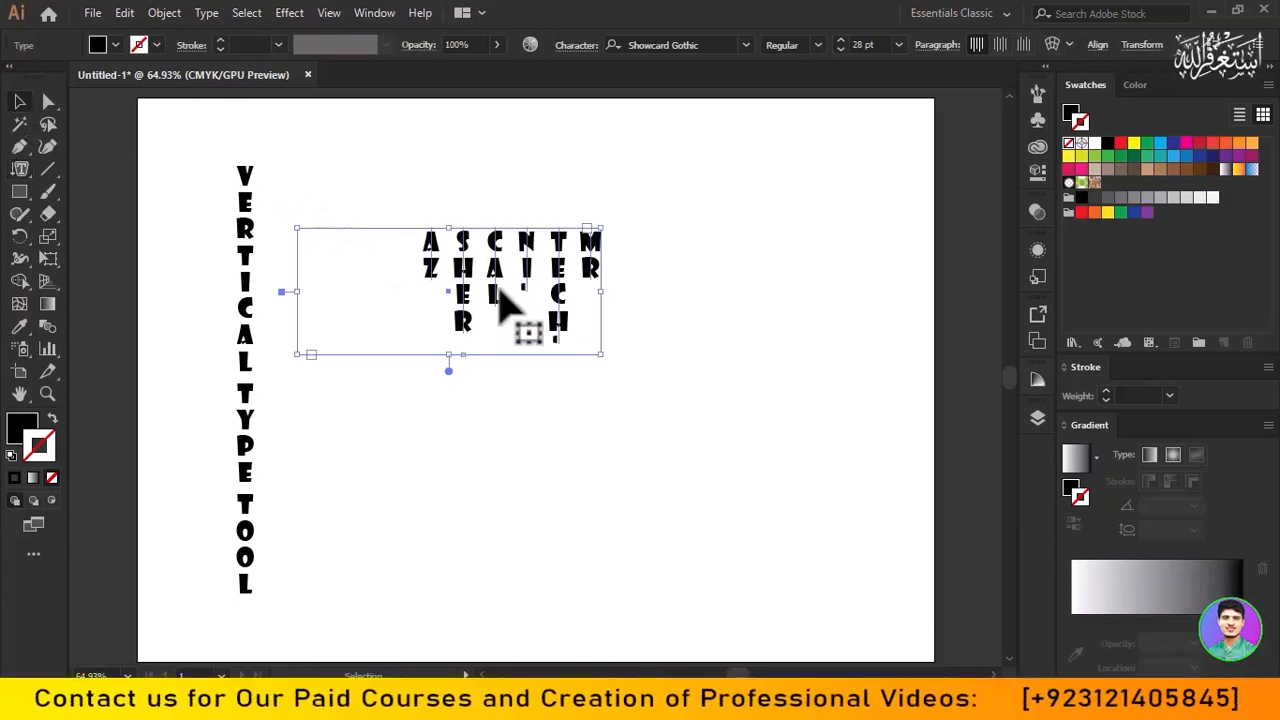
drag(491, 278, 412, 204)
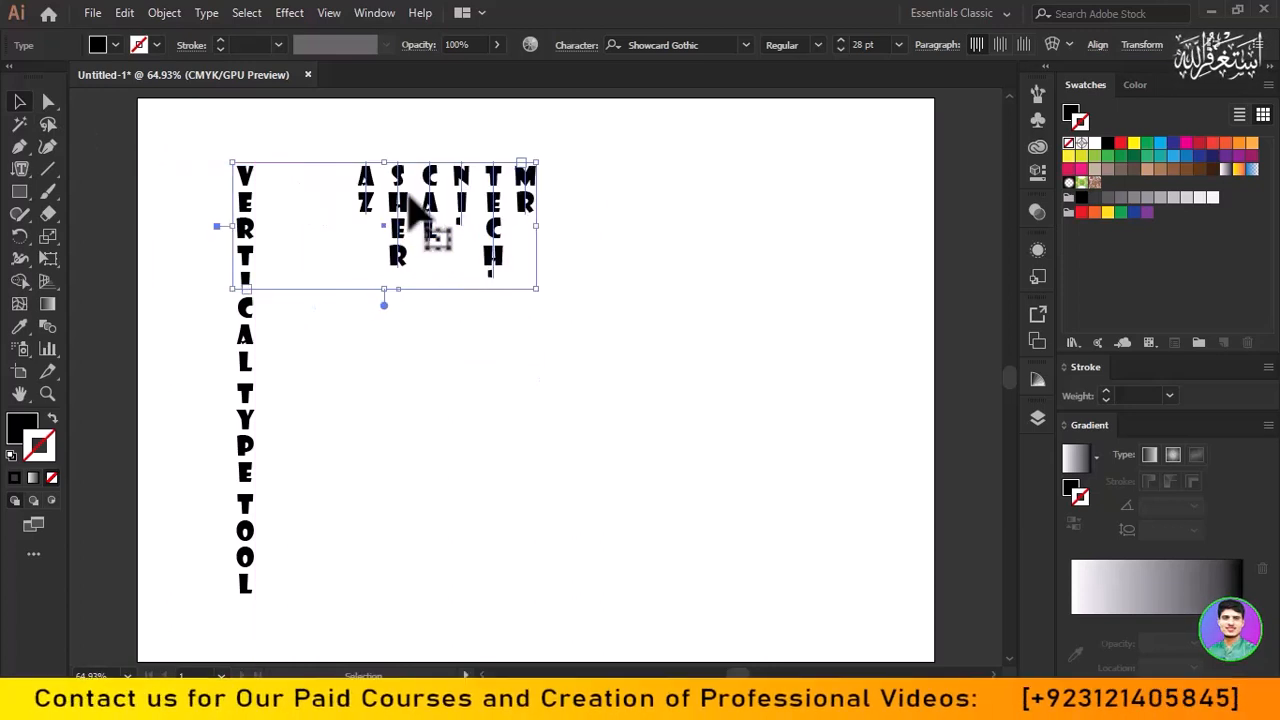
click(215, 145)
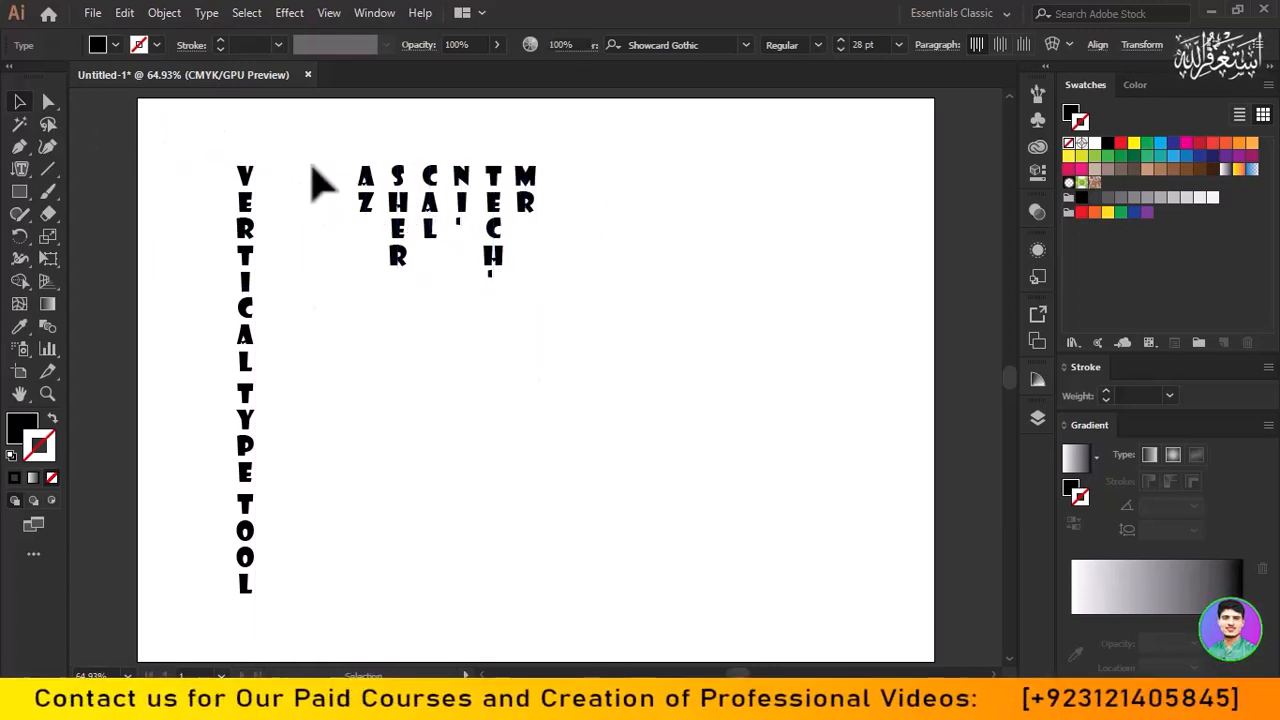
Draw an S-shaped vertical curve with the Pen tool in the empty area beside the area text, ending on a corner point
click(22, 172)
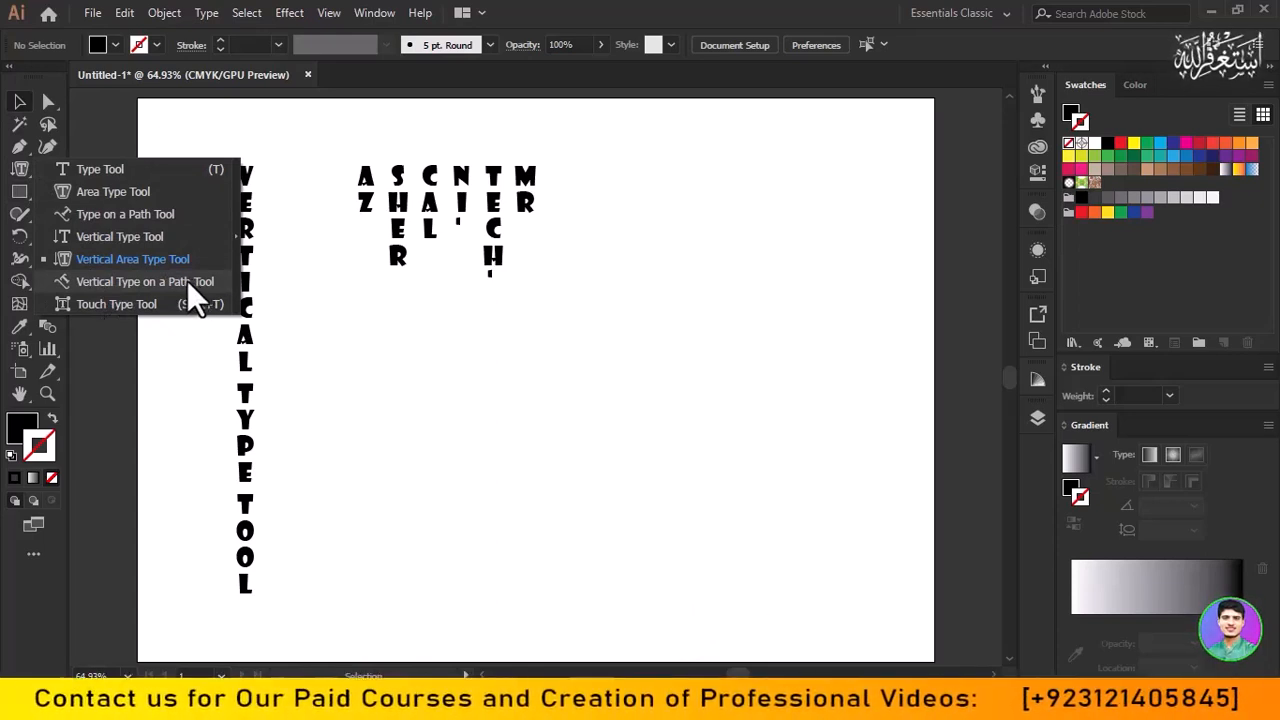
click(174, 121)
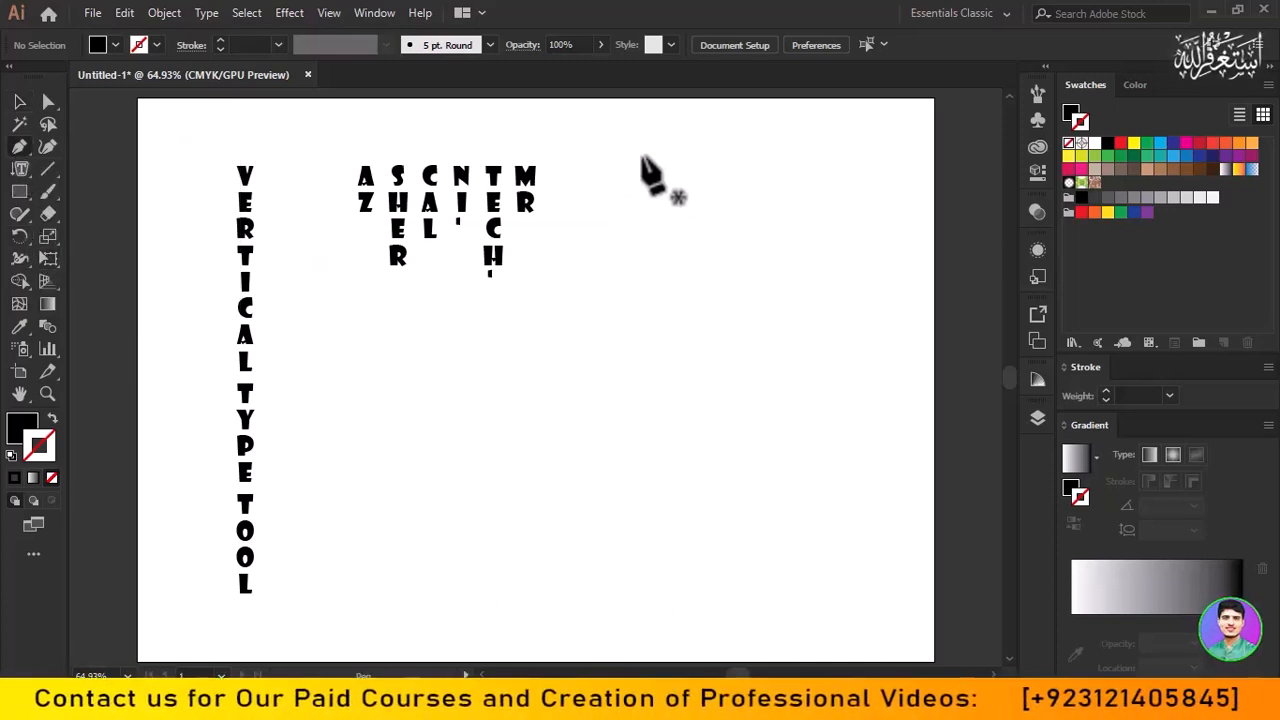
click(590, 144)
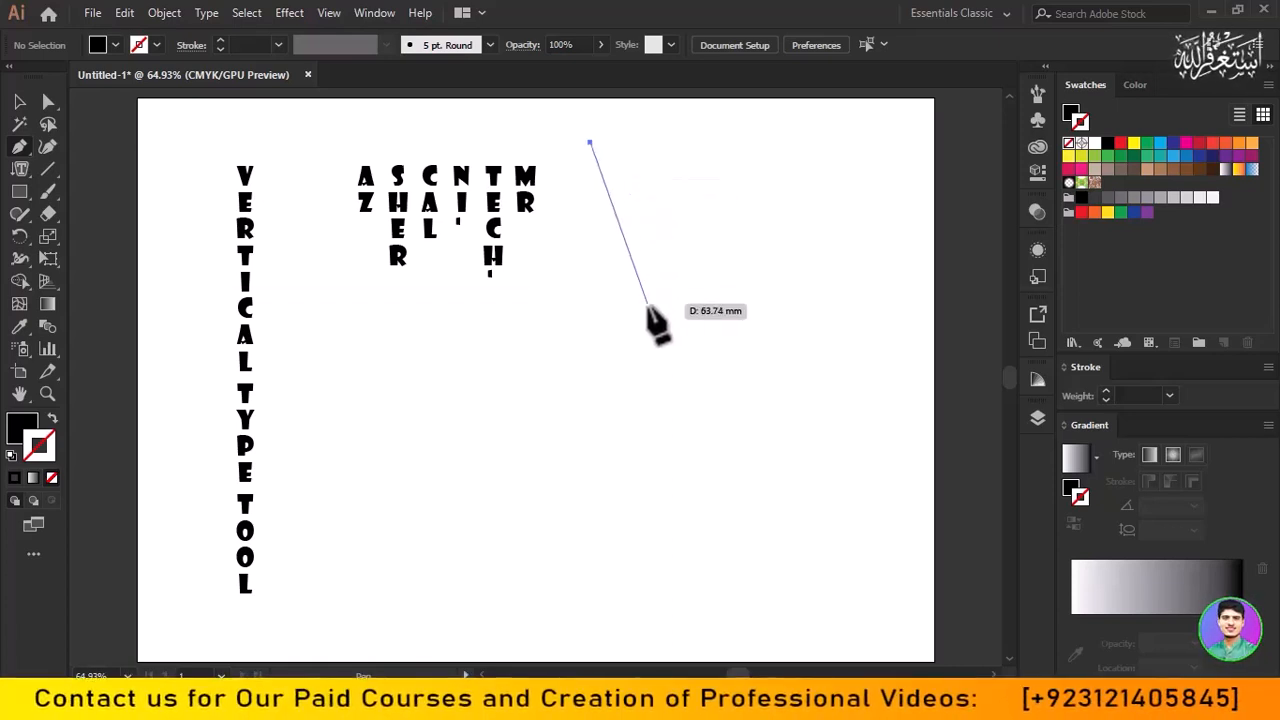
drag(622, 352, 709, 643)
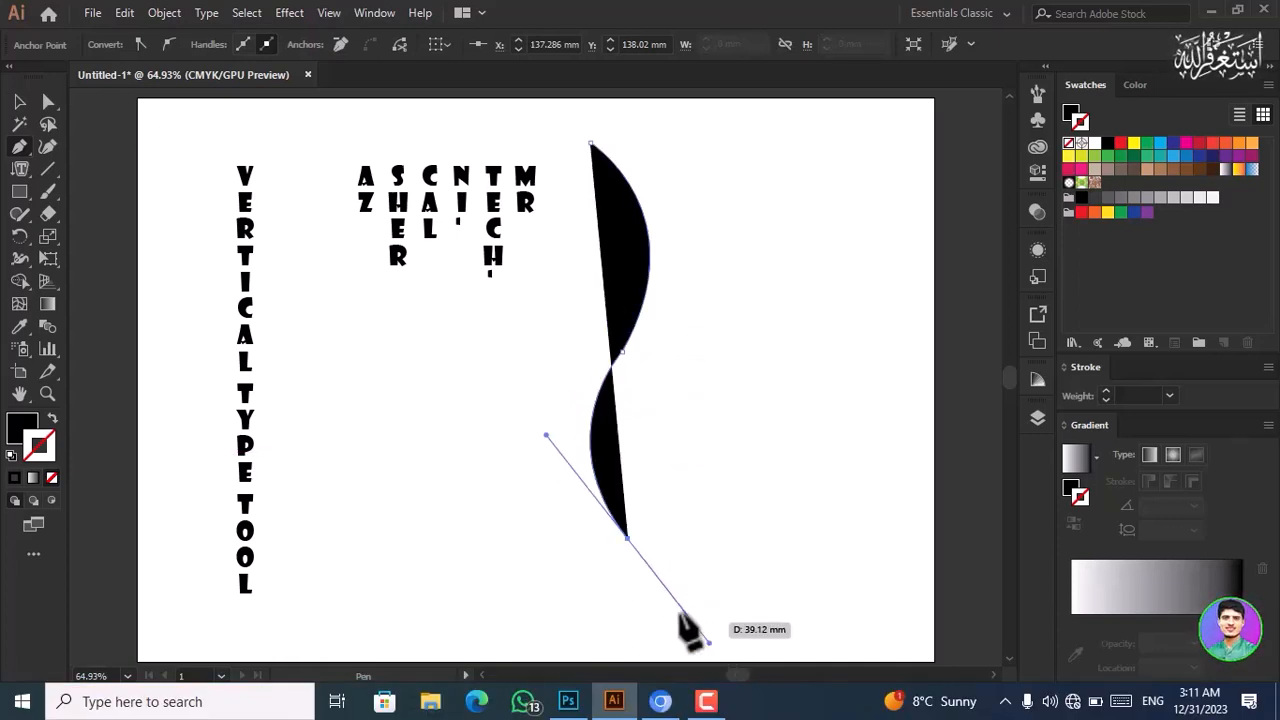
click(626, 539)
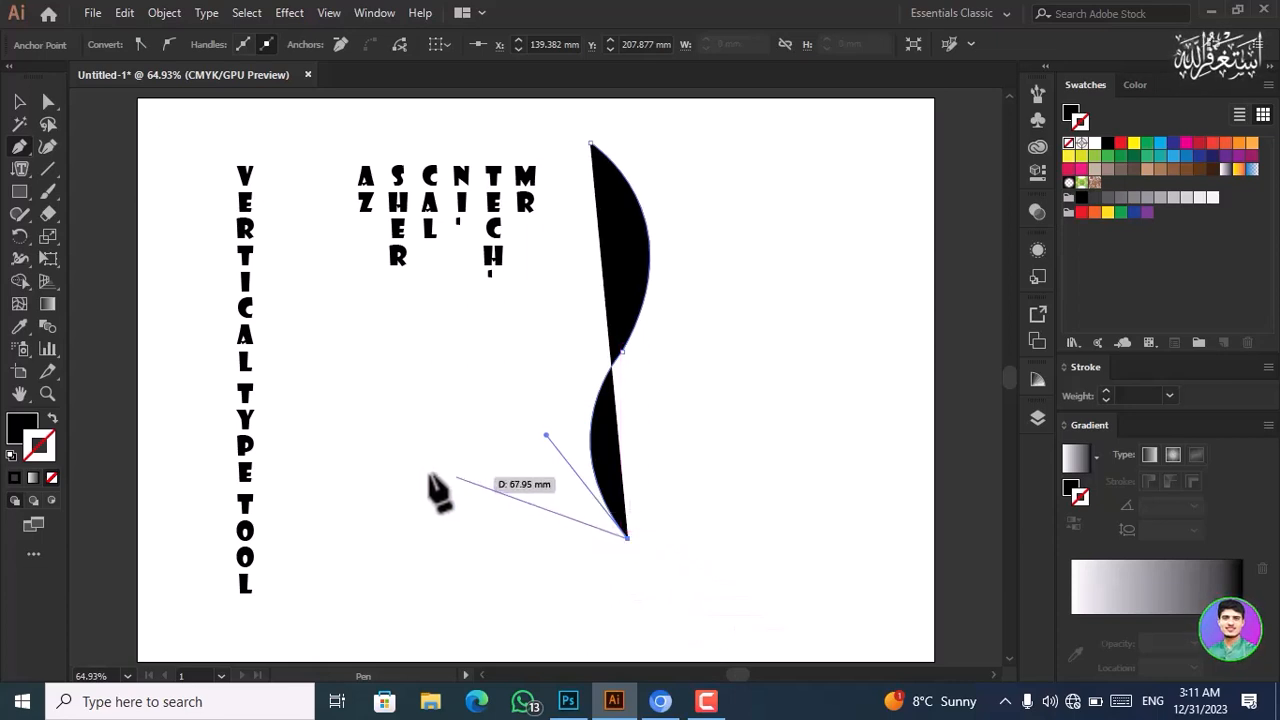
Set the fill of the S-shaped path to None
click(30, 437)
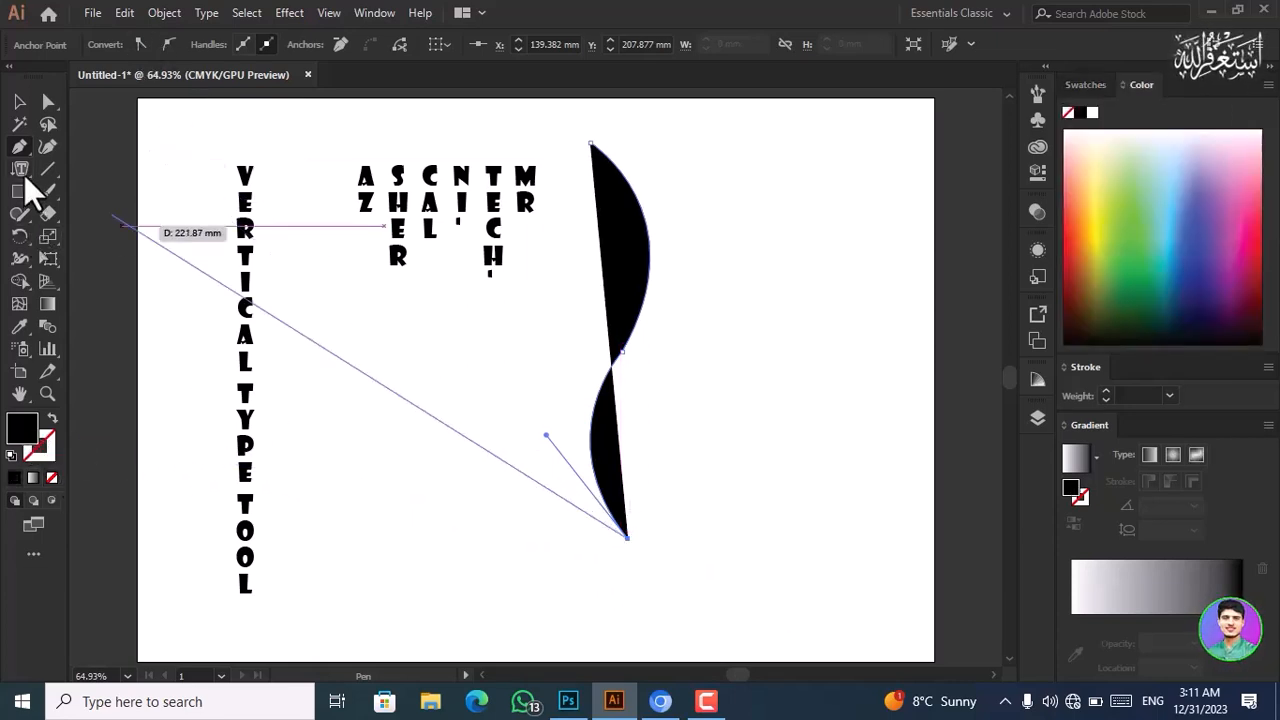
double_click(48, 452)
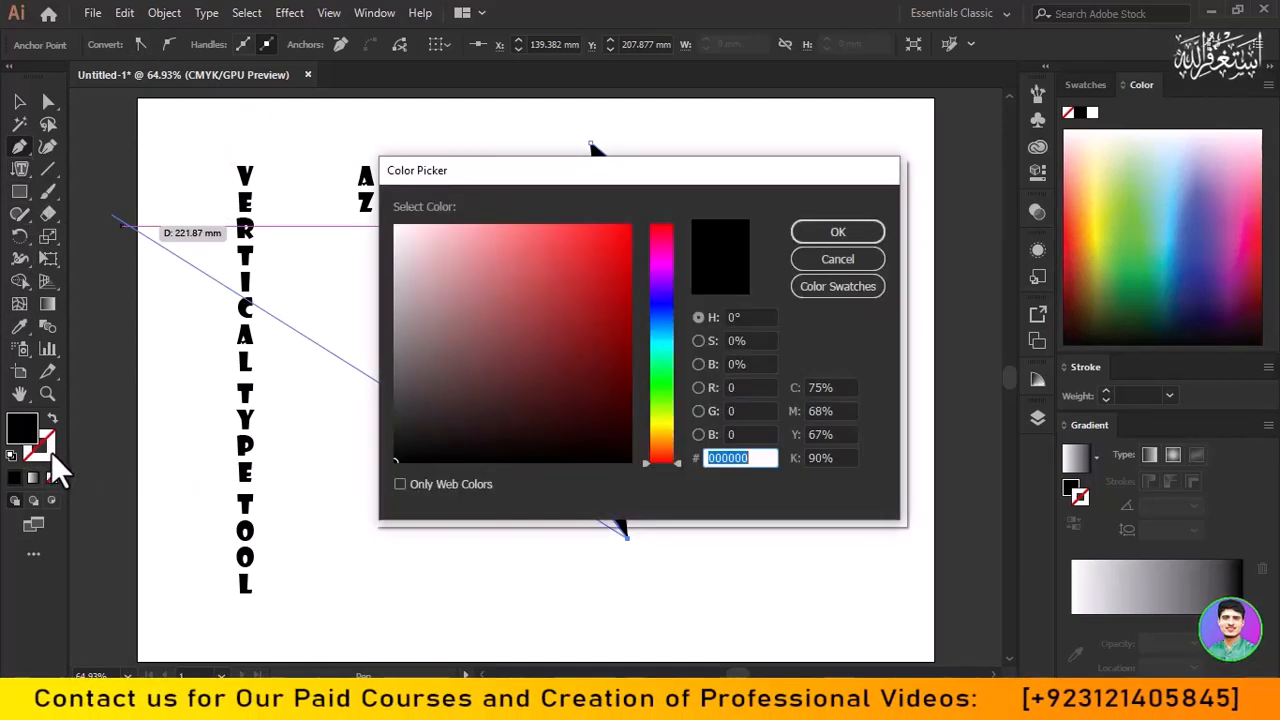
drag(446, 460, 362, 463)
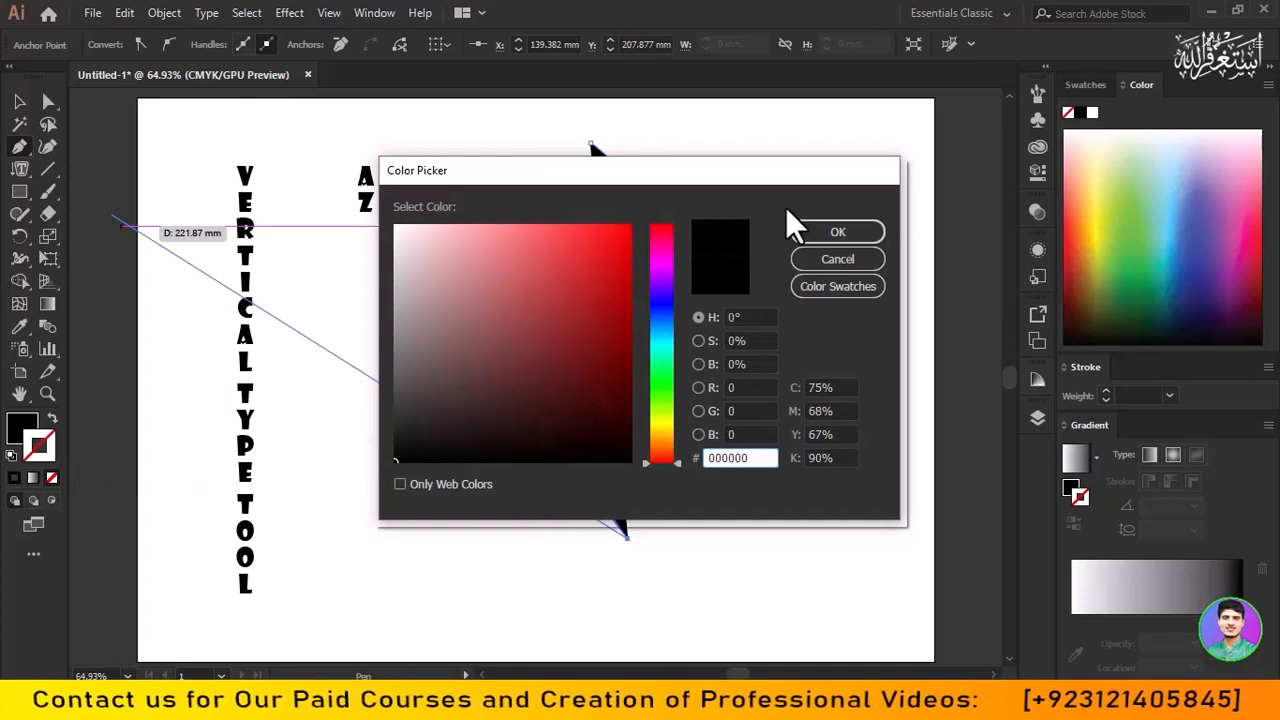
click(809, 232)
click(32, 434)
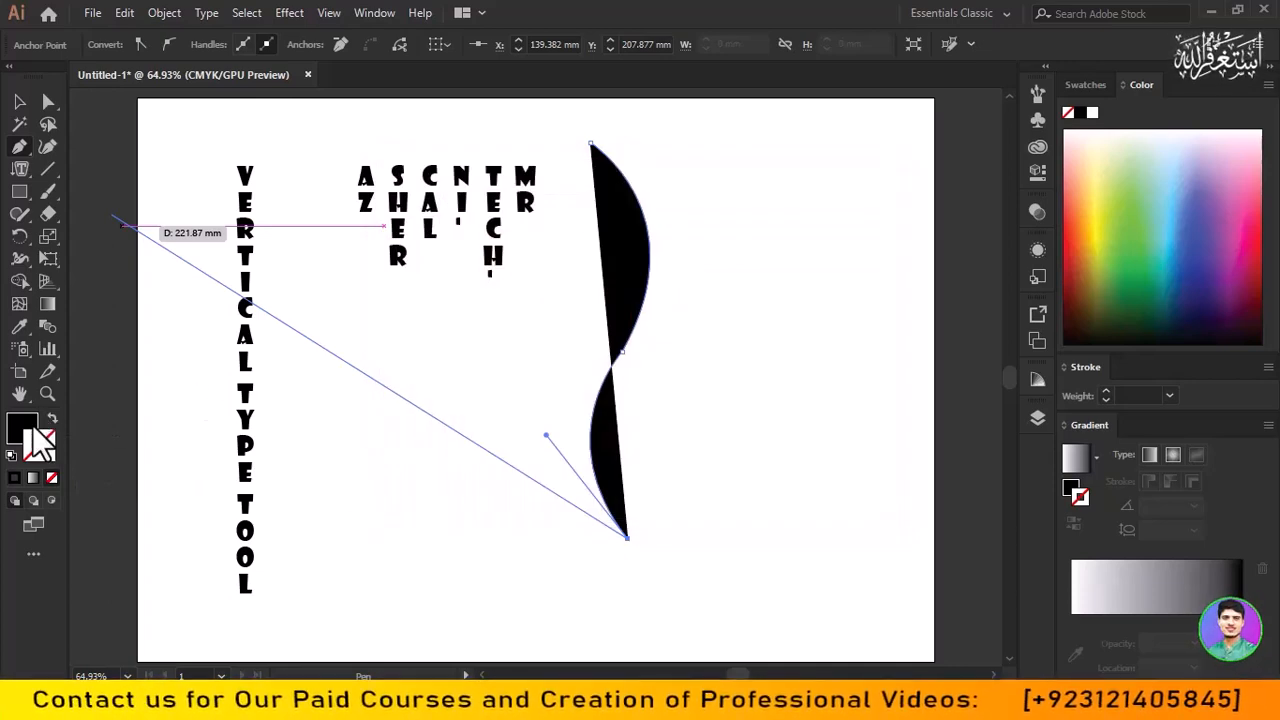
click(52, 478)
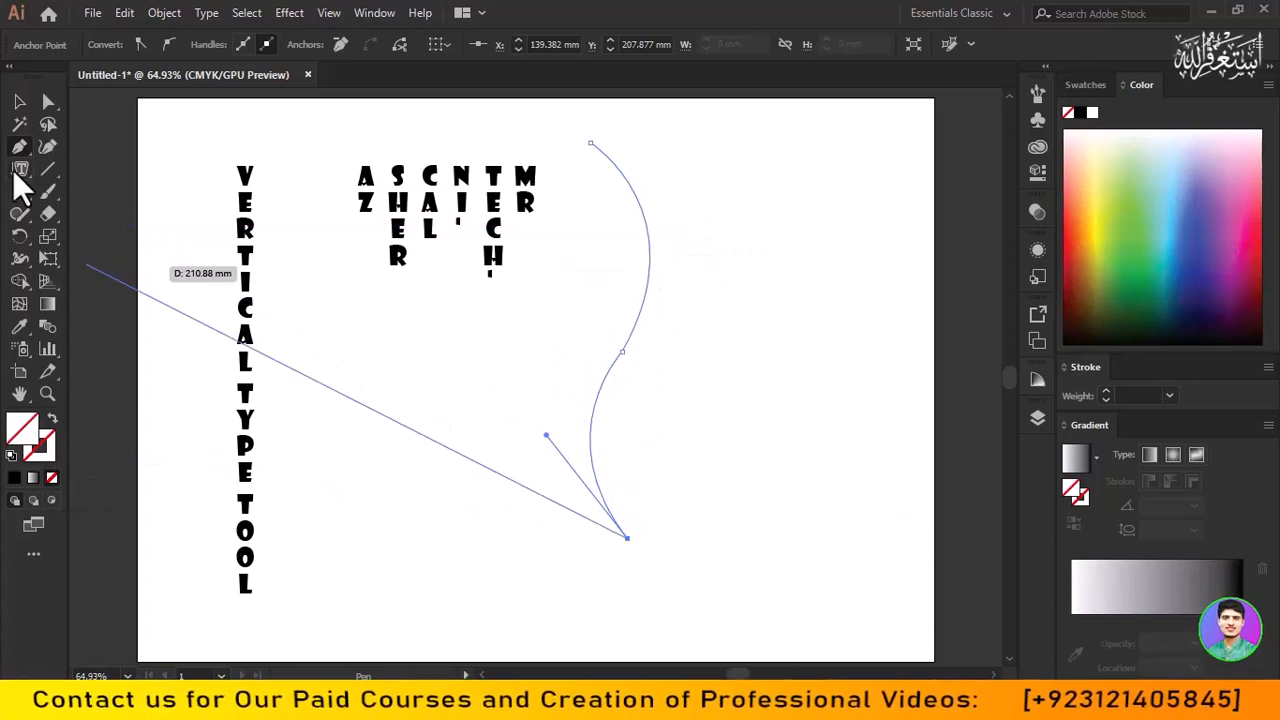
Put vertical type on the S-shaped path, replacing the placeholder text with "TYPE ON A PATH TOOL"
drag(15, 172, 127, 281)
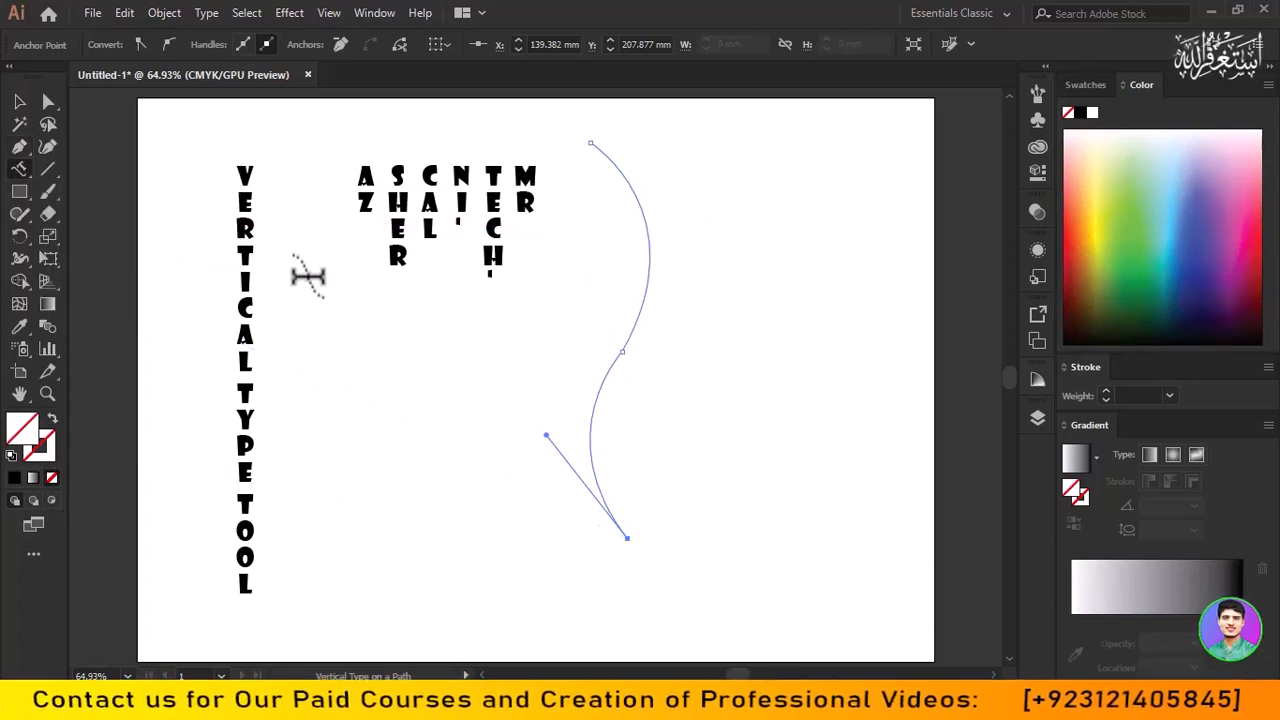
click(597, 145)
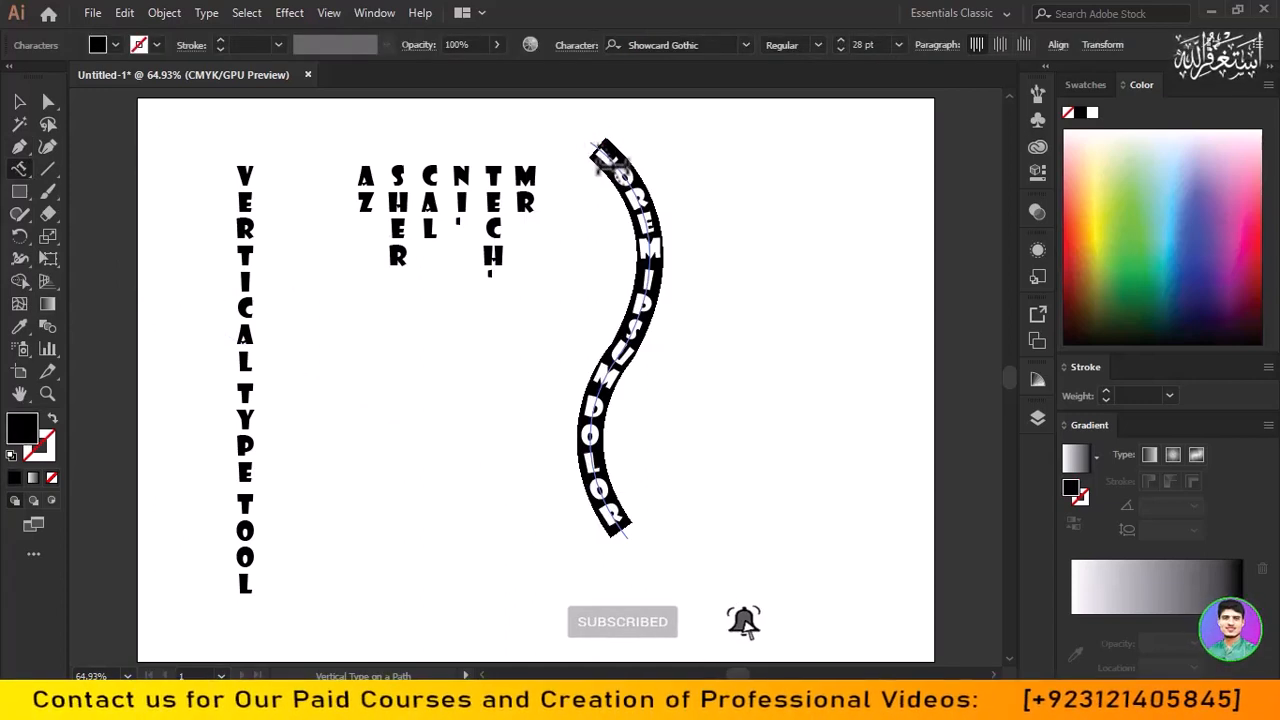
key(BackSpace)
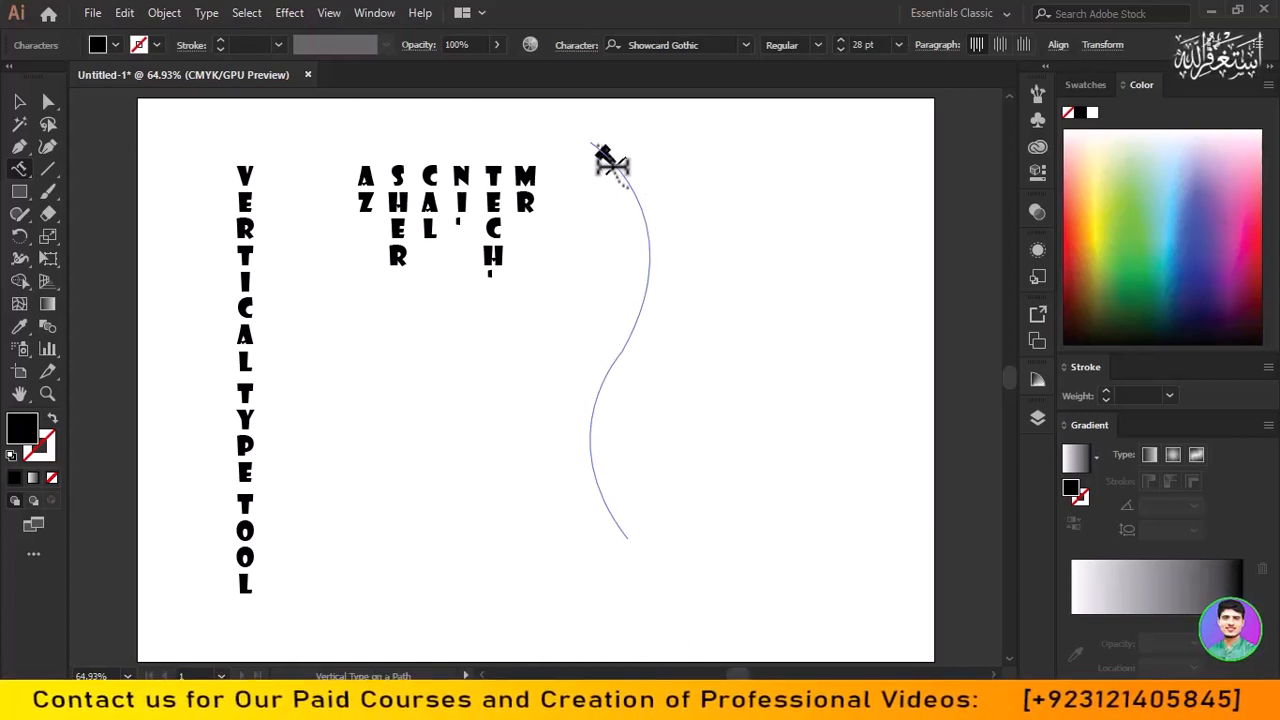
text(TYPE ONA)
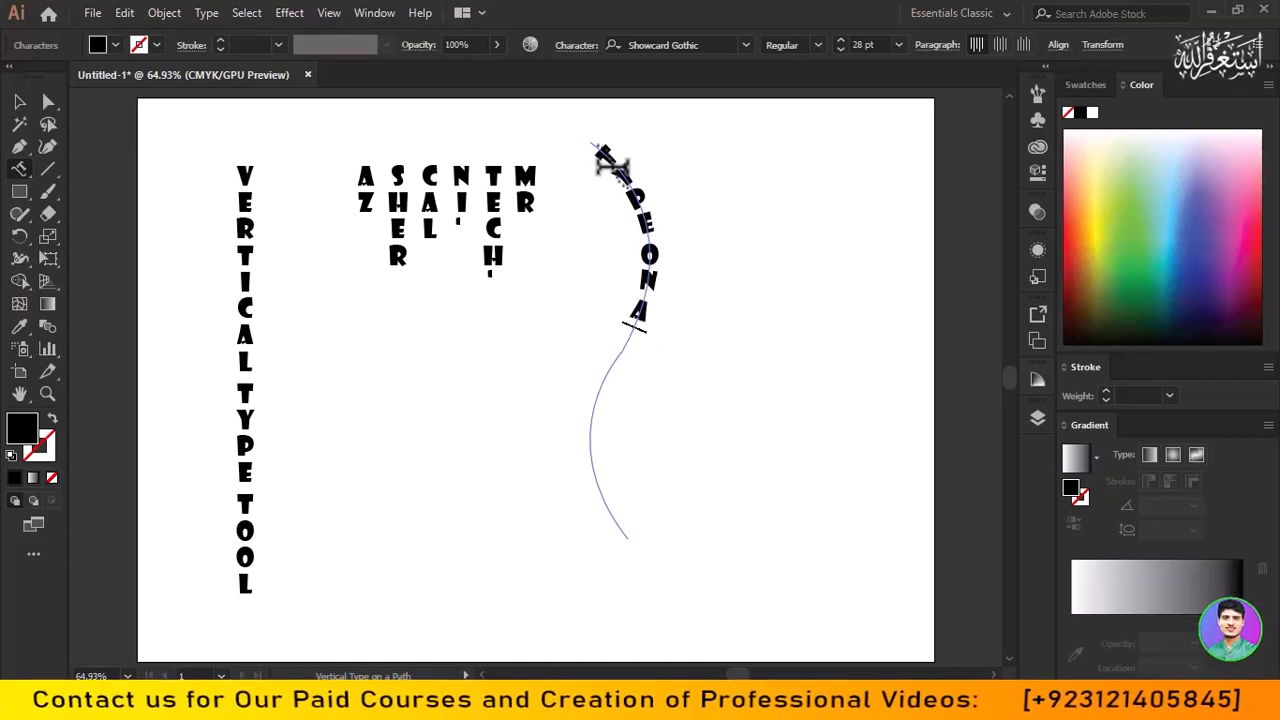
text(PATH TOOL)
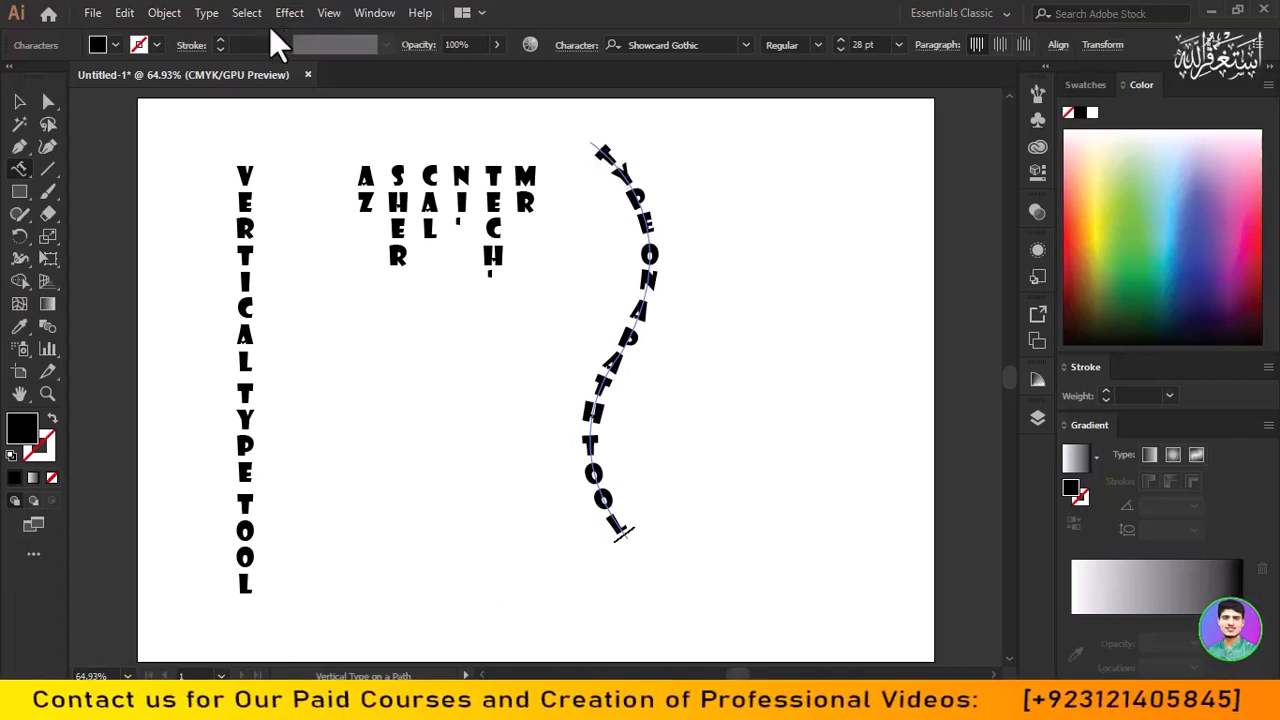
Finish text editing and move the path text slightly down and left so its top lines up with the other texts
click(20, 101)
click(681, 272)
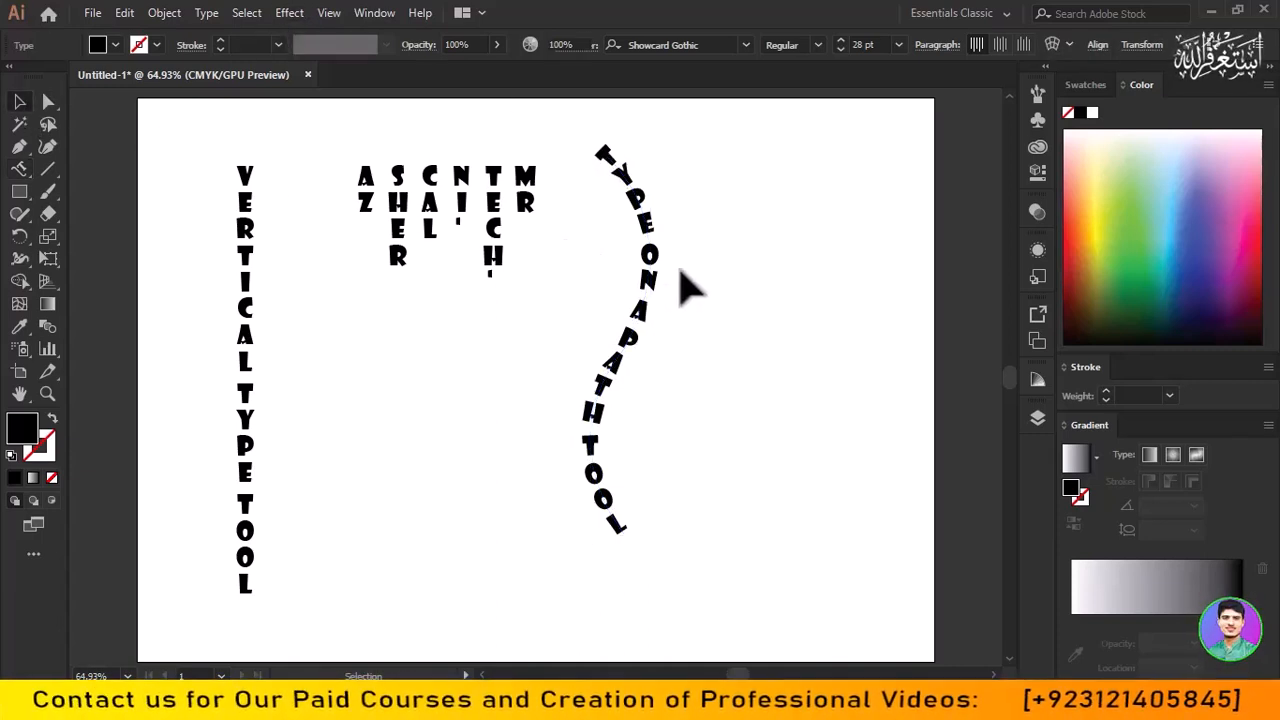
mouse_move(669, 290)
mouse_down()
mouse_move(664, 335)
mouse_move(690, 322)
mouse_move(652, 292)
mouse_move(658, 302)
mouse_up()
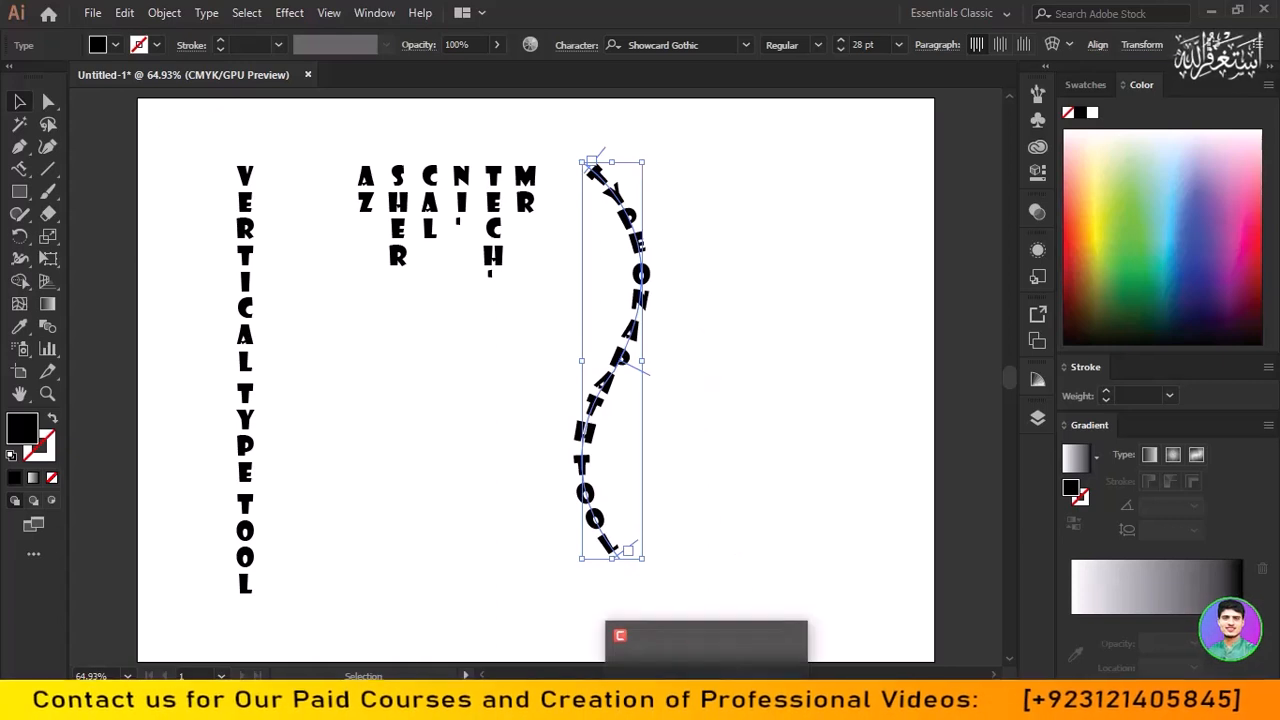
With the Touch Type tool, slightly widen the letter V of VERTICAL in the vertical type text and fill it with red
key(shift+t)
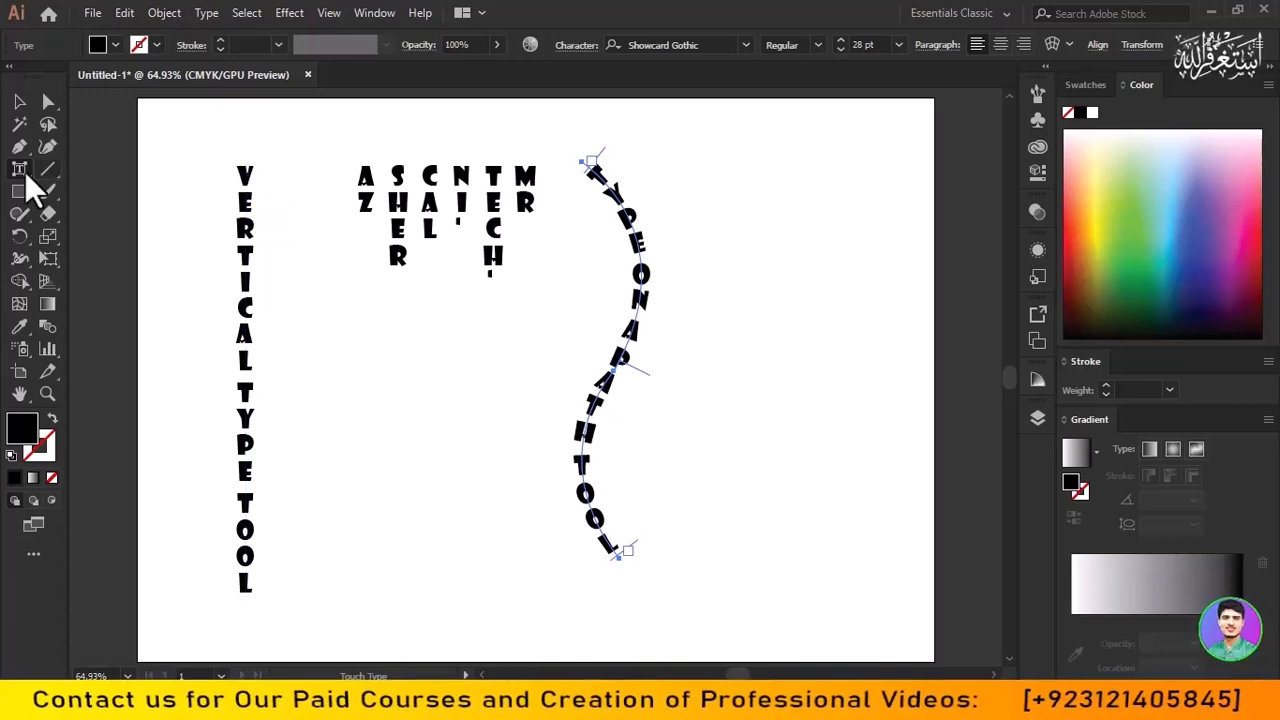
click(245, 176)
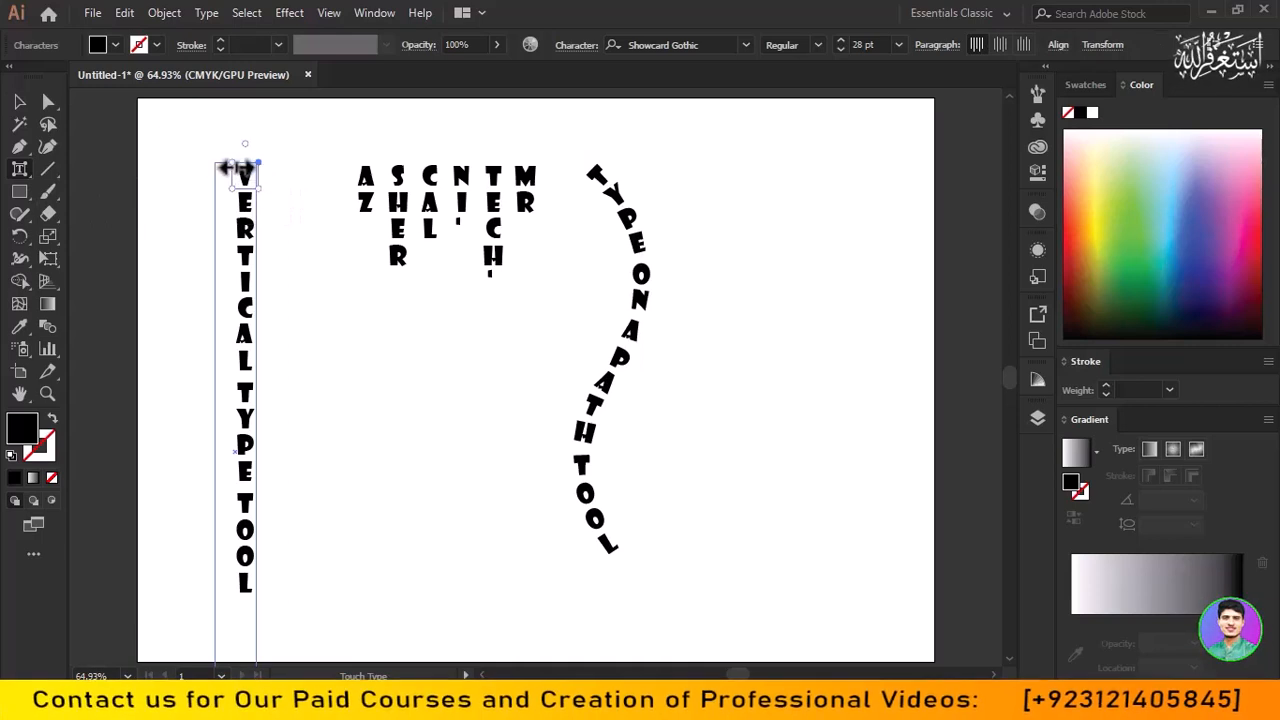
mouse_move(229, 166)
mouse_down()
mouse_move(194, 134)
mouse_move(236, 173)
mouse_move(208, 146)
mouse_move(226, 163)
mouse_move(212, 161)
mouse_up()
click(1088, 86)
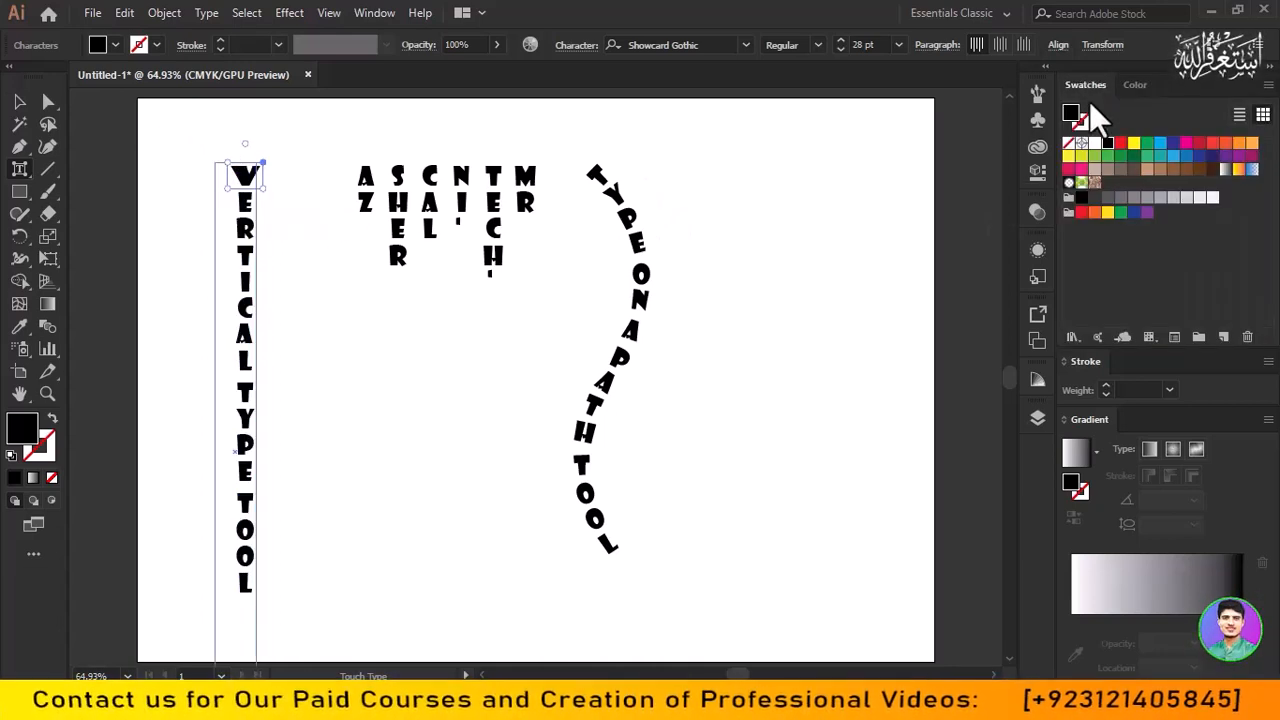
click(1121, 143)
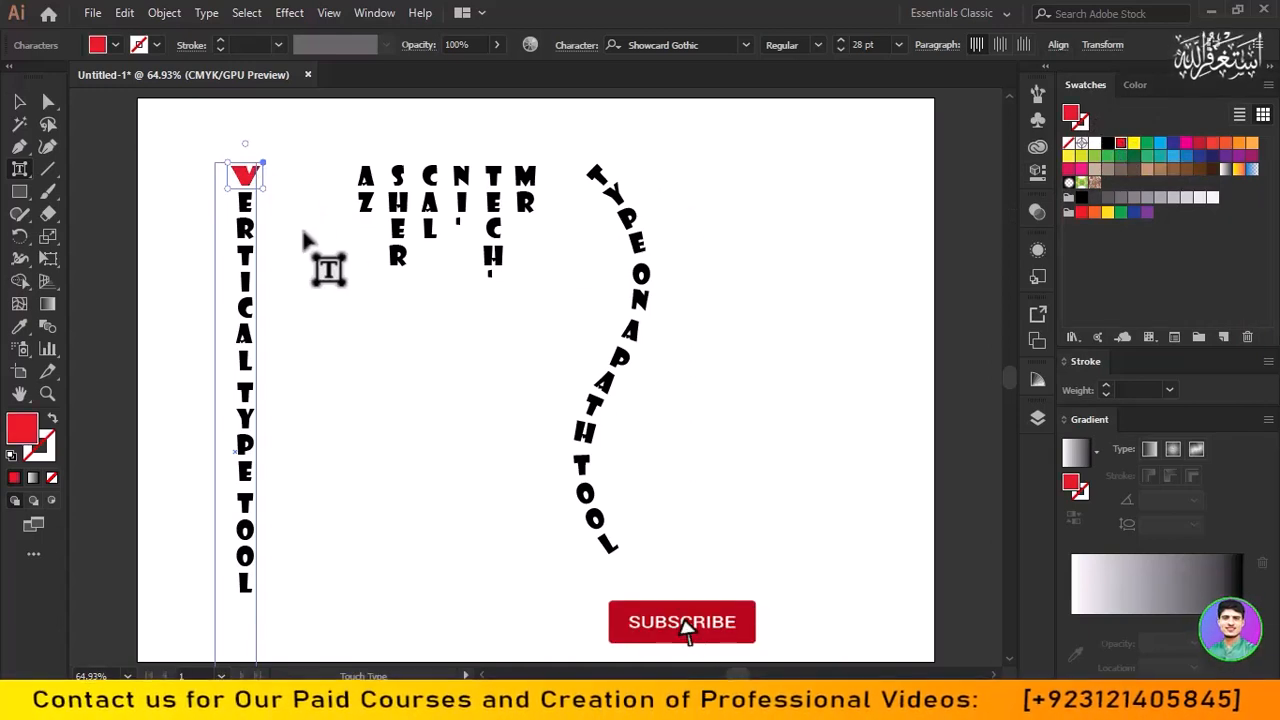
Try a yellow fill on the letter T of VERTICAL and replace it with the dark blue swatch
click(246, 258)
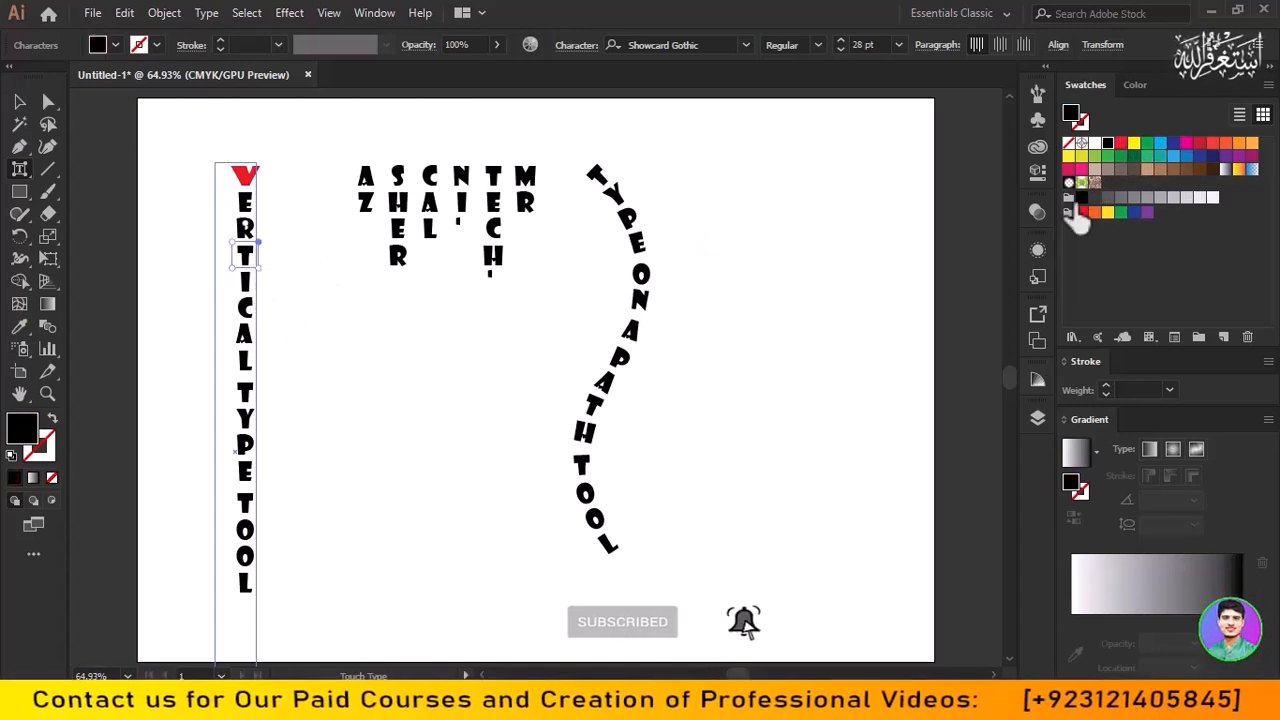
click(1135, 146)
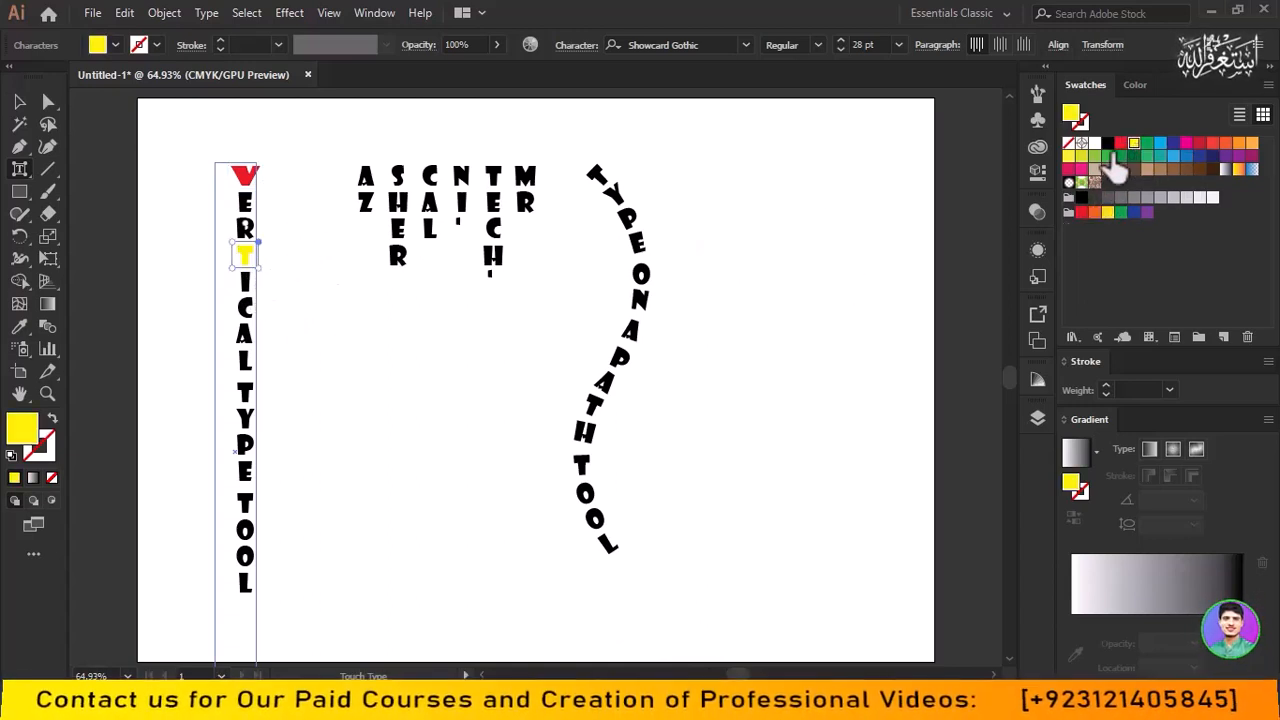
click(1176, 145)
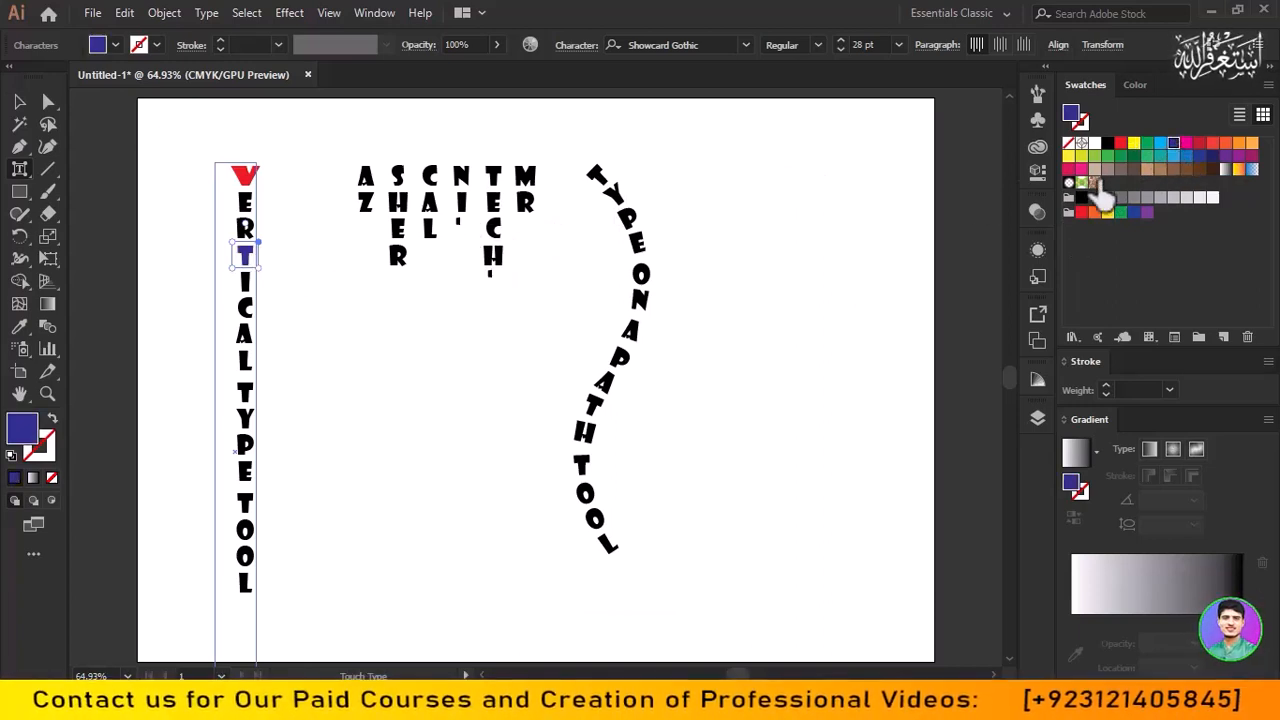
Fill the letter A of VERTICAL with the dark navy swatch C=100 M=100 Y=25 K=25
click(268, 377)
click(244, 340)
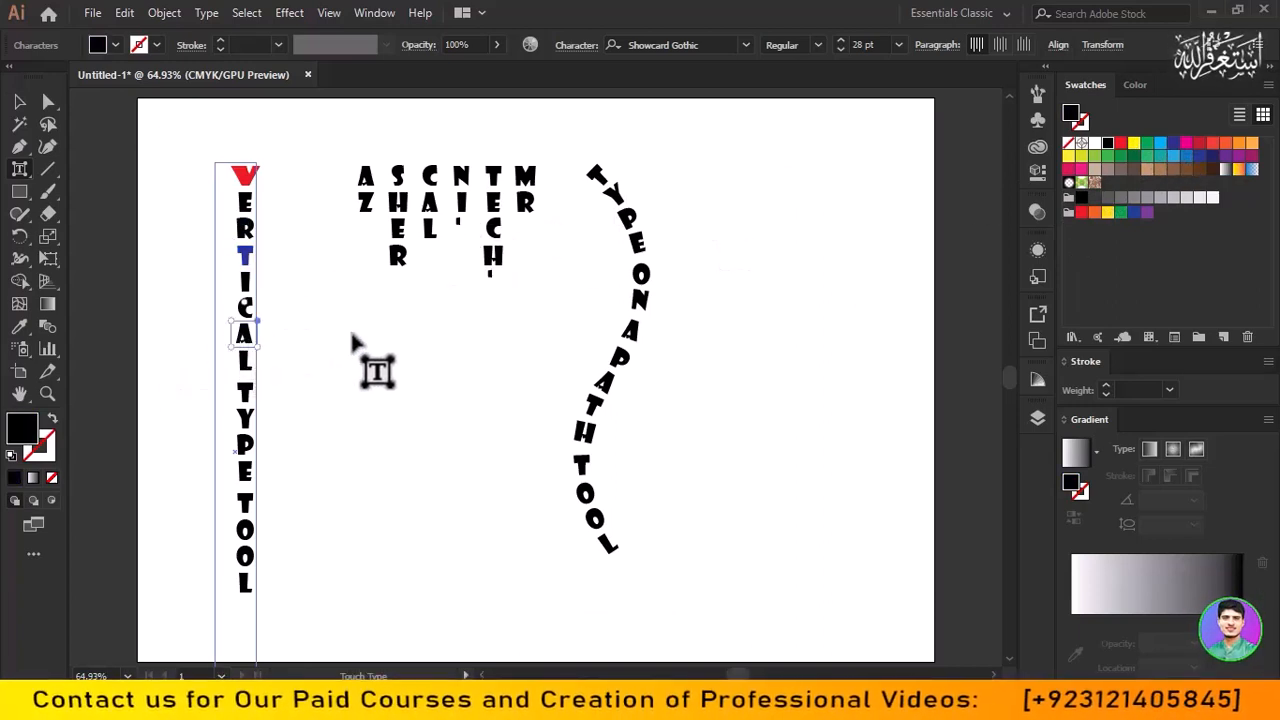
click(1212, 156)
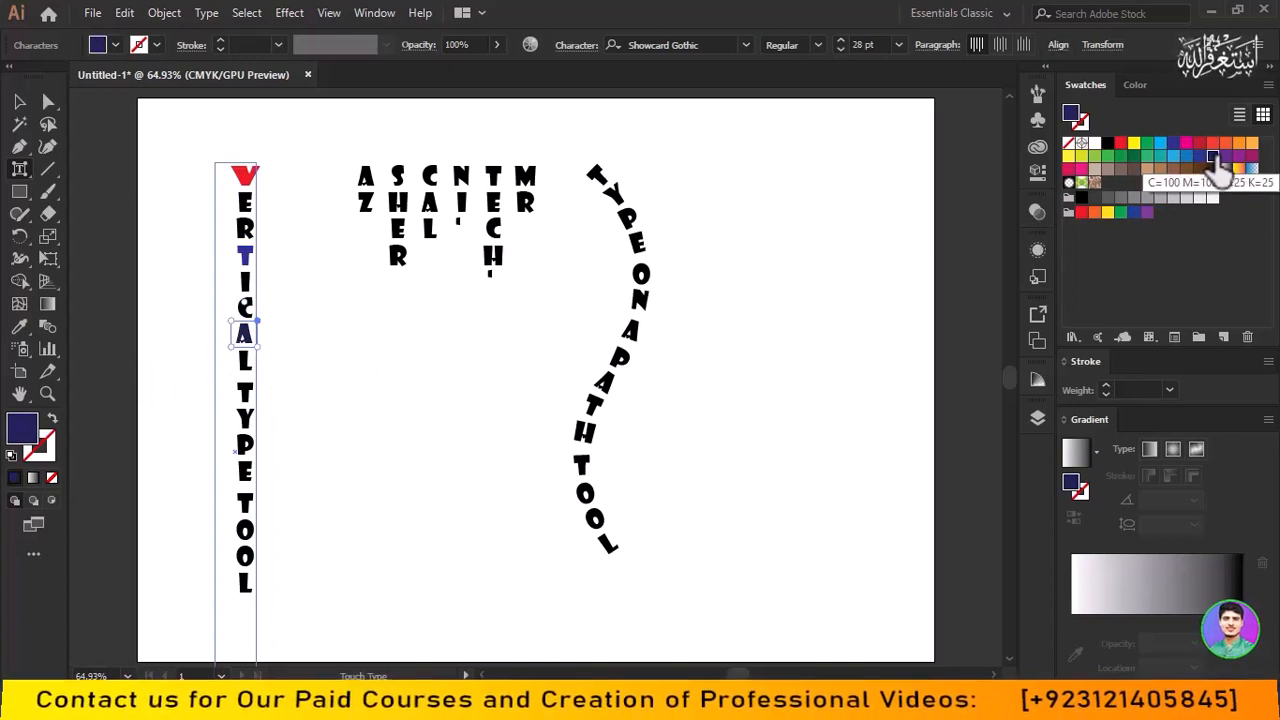
Select the letter P of TYPE in the vertical type text with the Touch Type tool
click(245, 446)
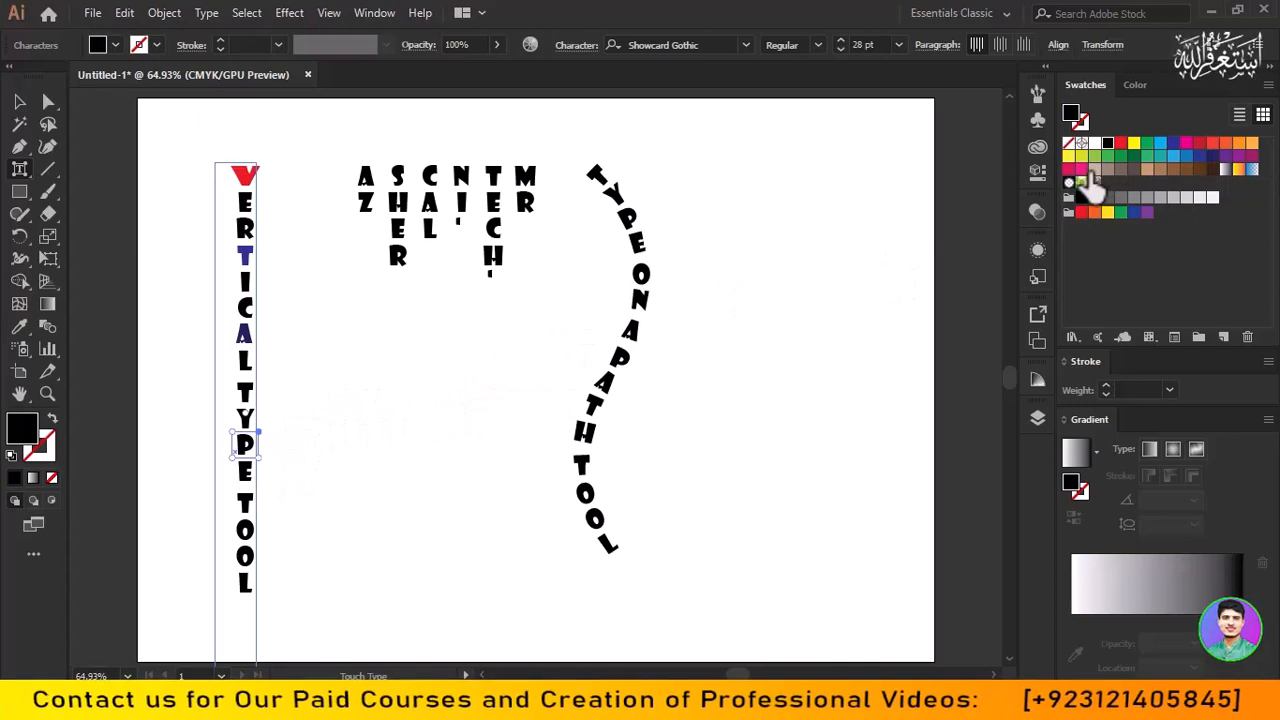